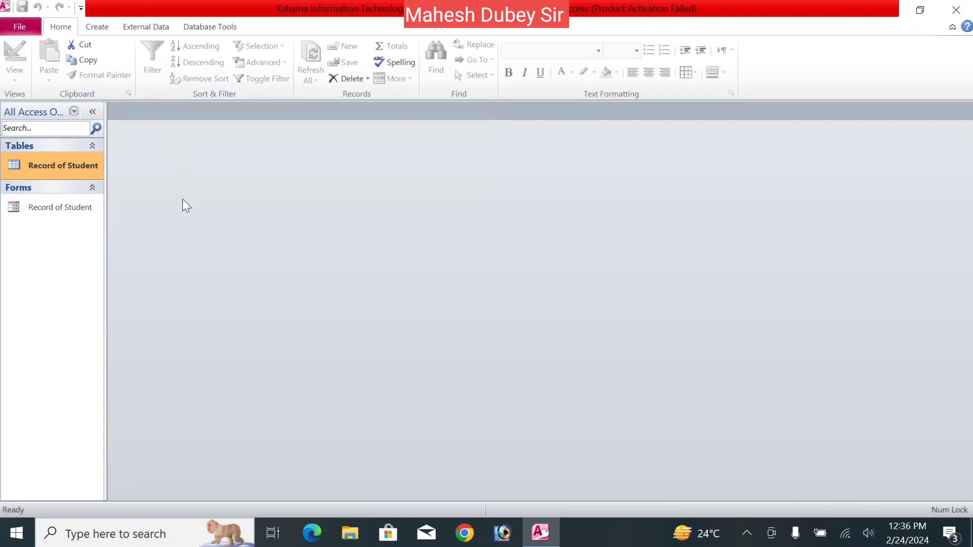
Open the Record of Student table to review its fields and records, and close it again.
{"action": "left_click", "coordinate": [107, 29]}
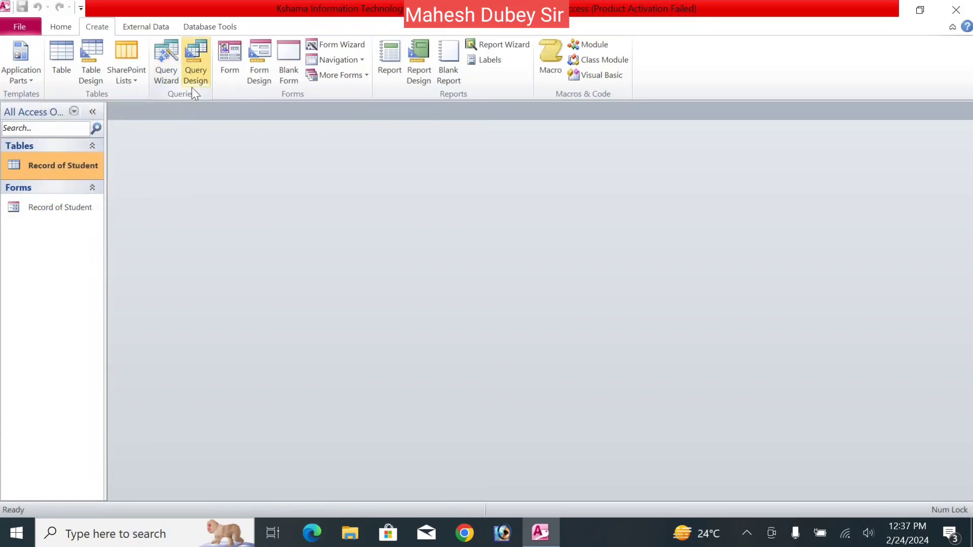
{"action": "double_click", "coordinate": [44, 169]}
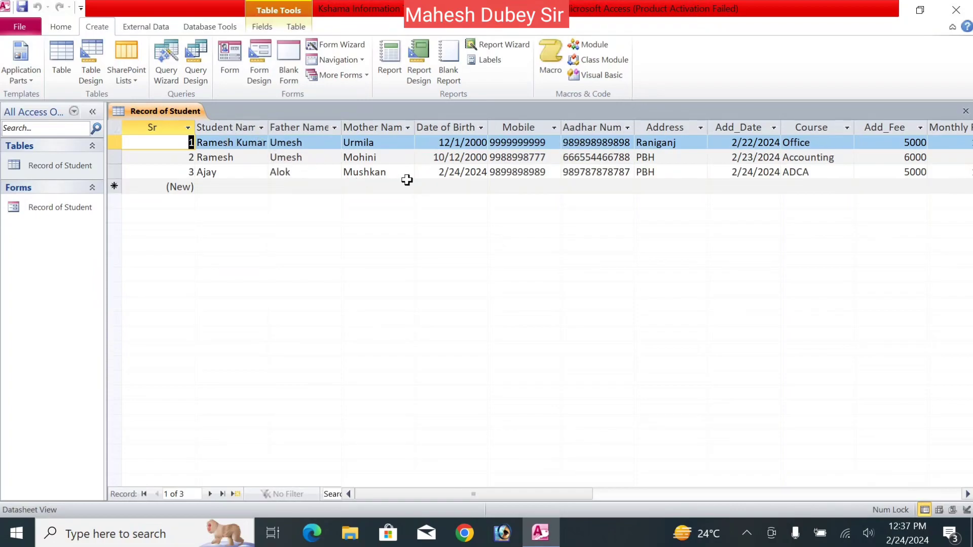
{"action": "right_click", "coordinate": [153, 114]}
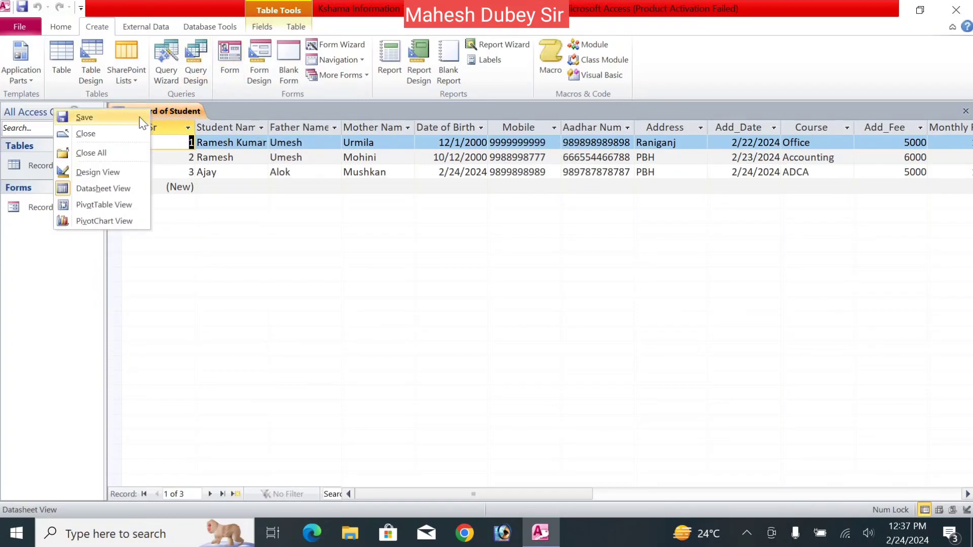
{"action": "left_click", "coordinate": [123, 131]}
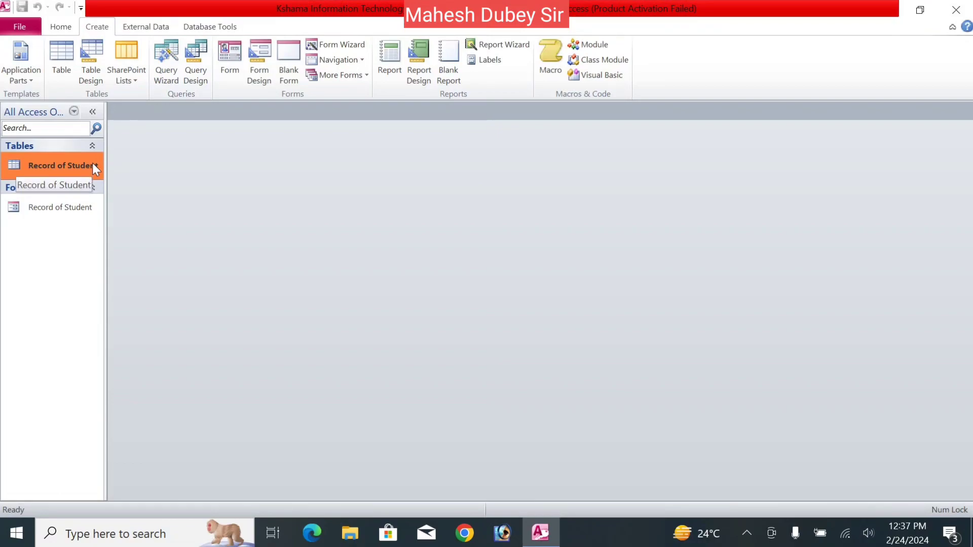
Start a new query with the Simple Query Wizard after comparing it with the duplicates and unmatched query types.
{"action": "left_click", "coordinate": [176, 59]}
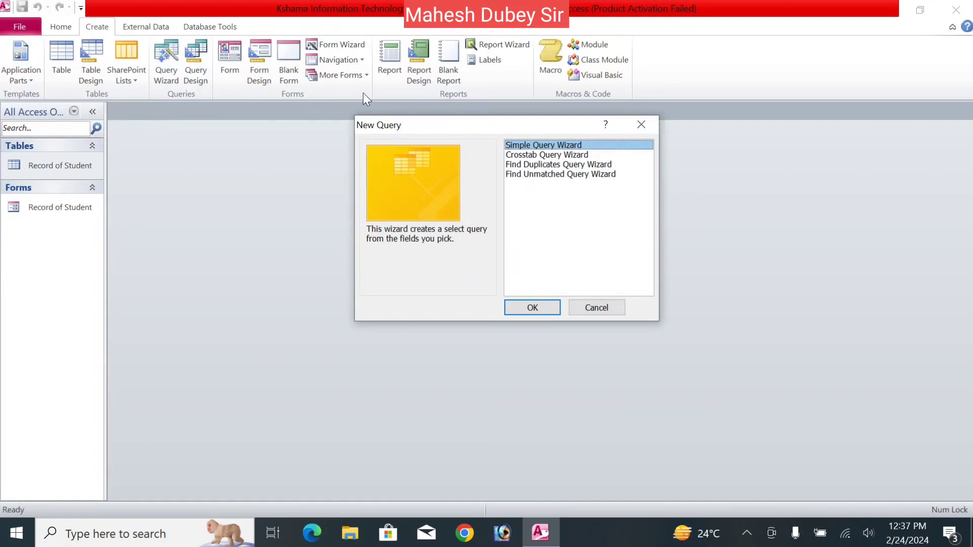
{"action": "left_click", "coordinate": [542, 167]}
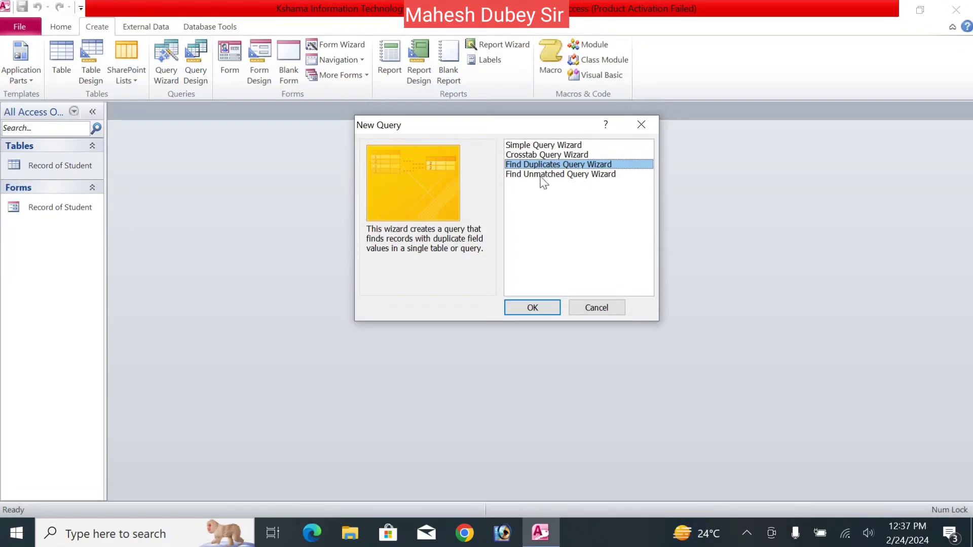
{"action": "left_click", "coordinate": [541, 177]}
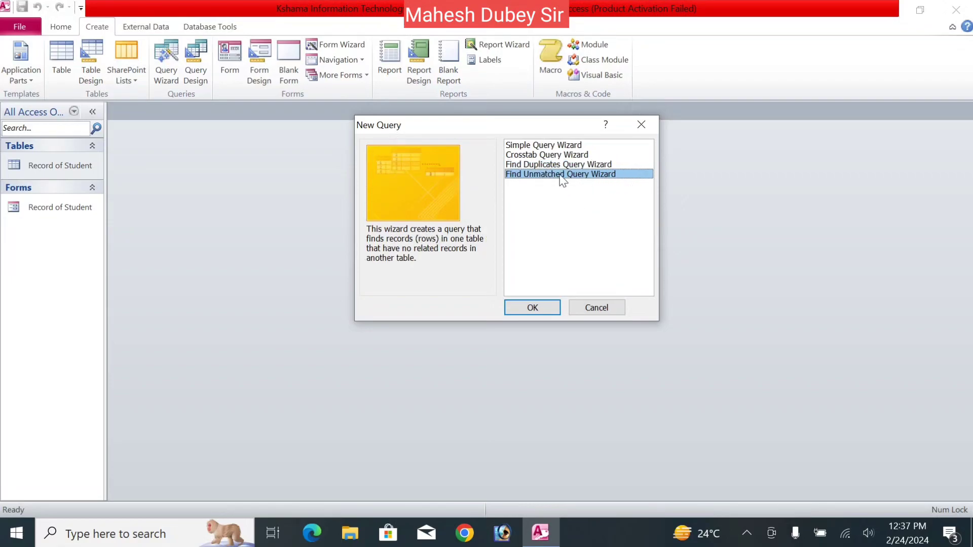
{"action": "left_click", "coordinate": [541, 146]}
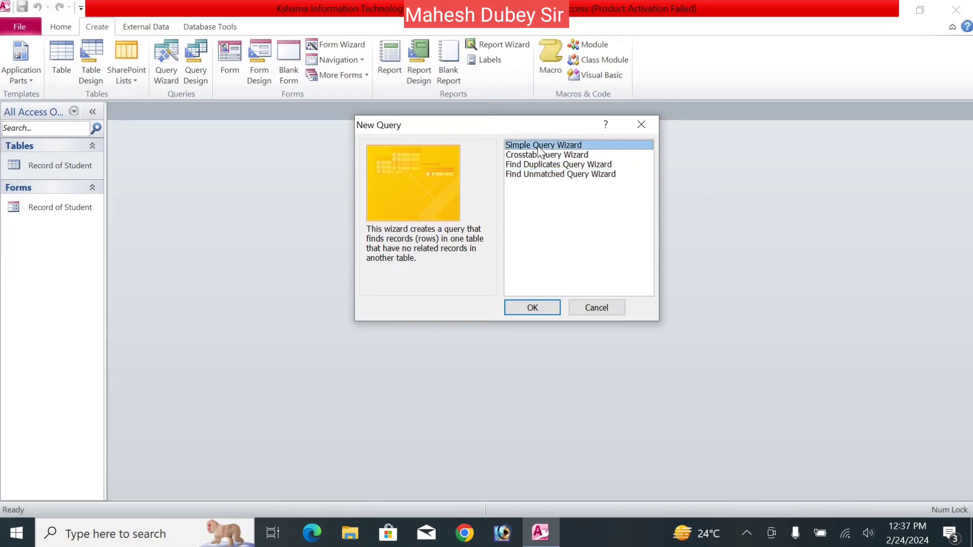
{"action": "left_click", "coordinate": [531, 177]}
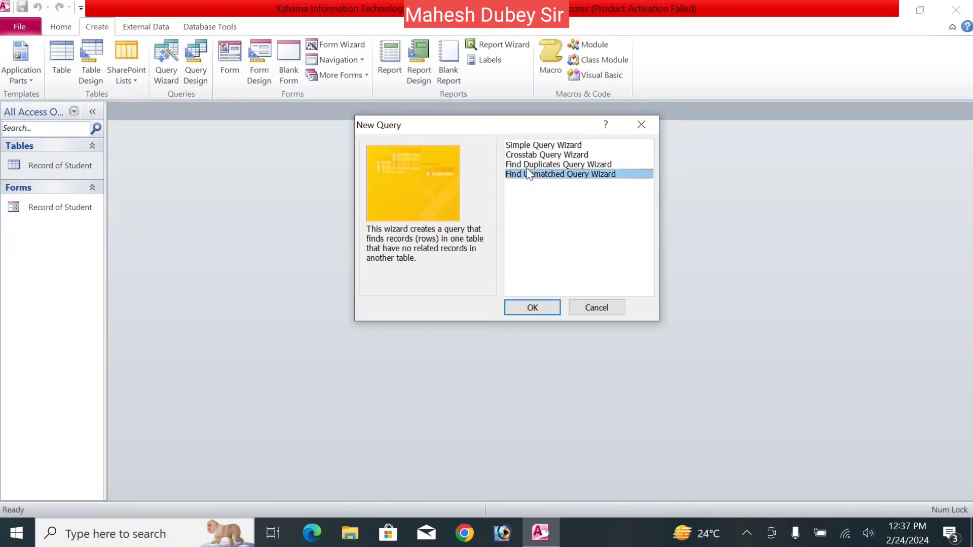
{"action": "left_click", "coordinate": [525, 166]}
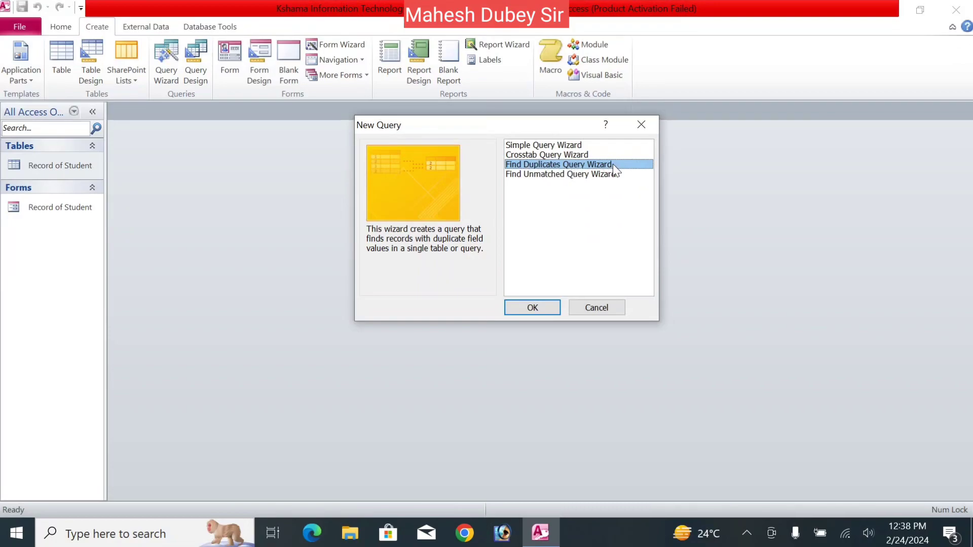
{"action": "left_click", "coordinate": [564, 178]}
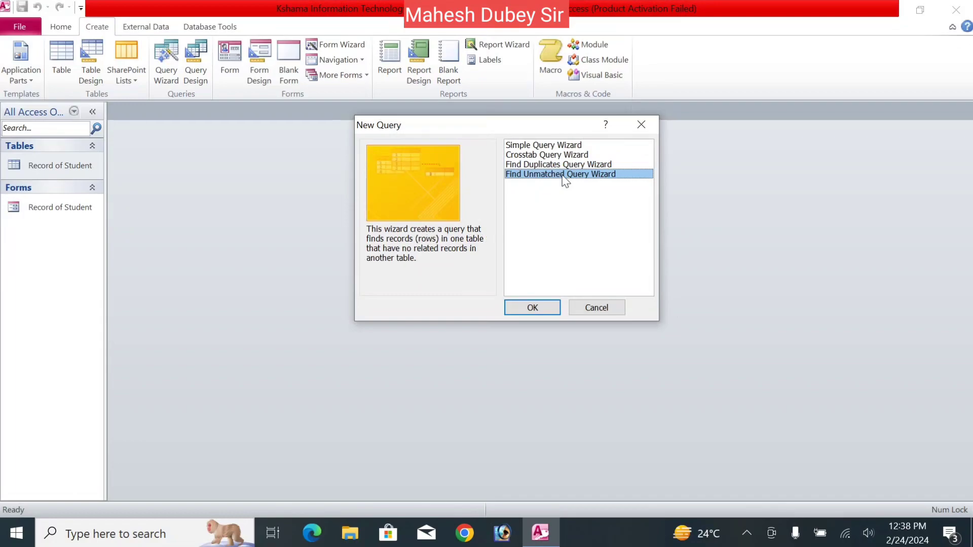
{"action": "left_click", "coordinate": [533, 147]}
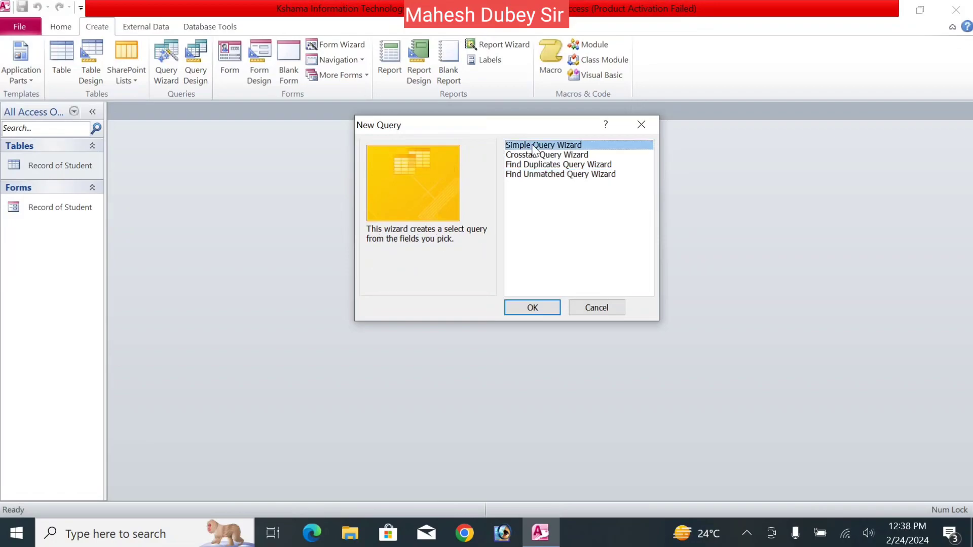
{"action": "left_click", "coordinate": [532, 311]}
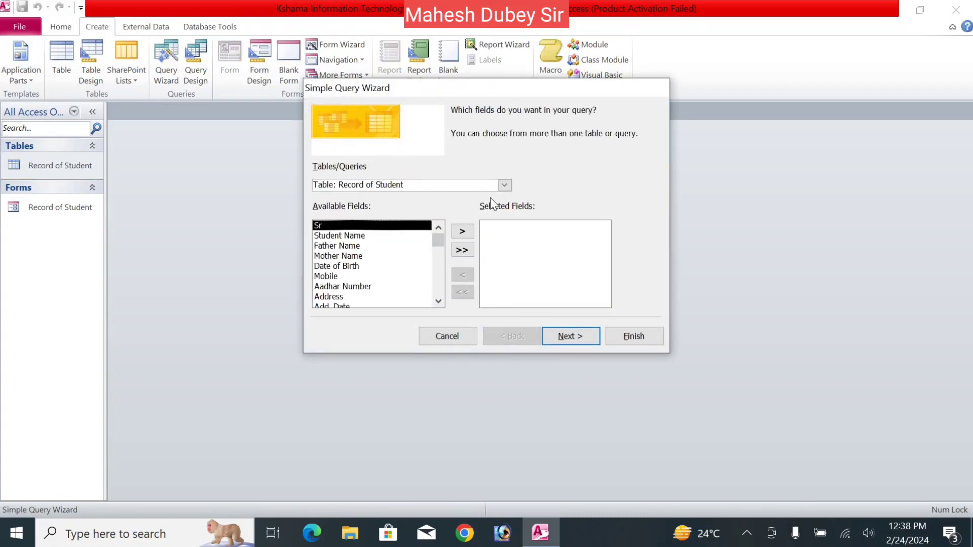
Use the Record of Student table as the query source and add the Sr and Student Name fields.
{"action": "left_click", "coordinate": [501, 189]}
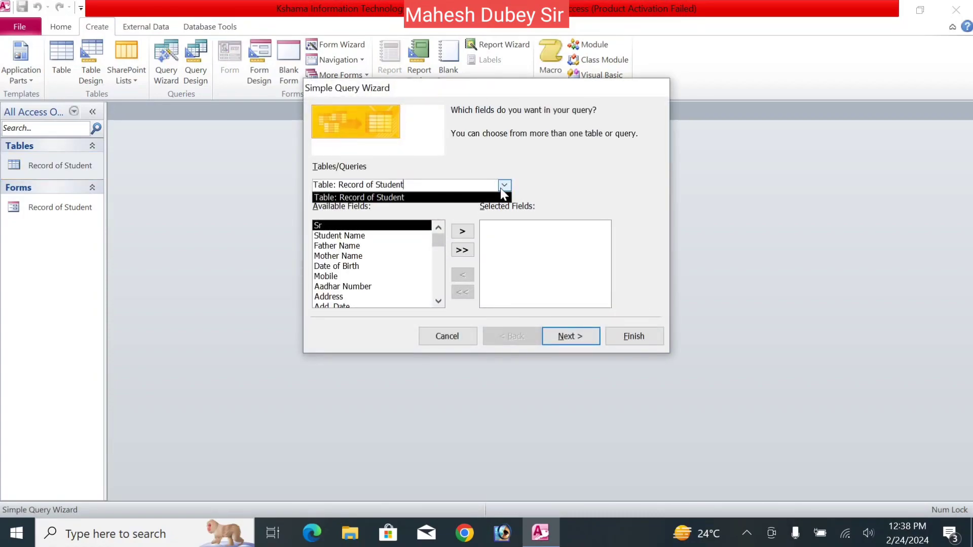
{"action": "left_click", "coordinate": [422, 198]}
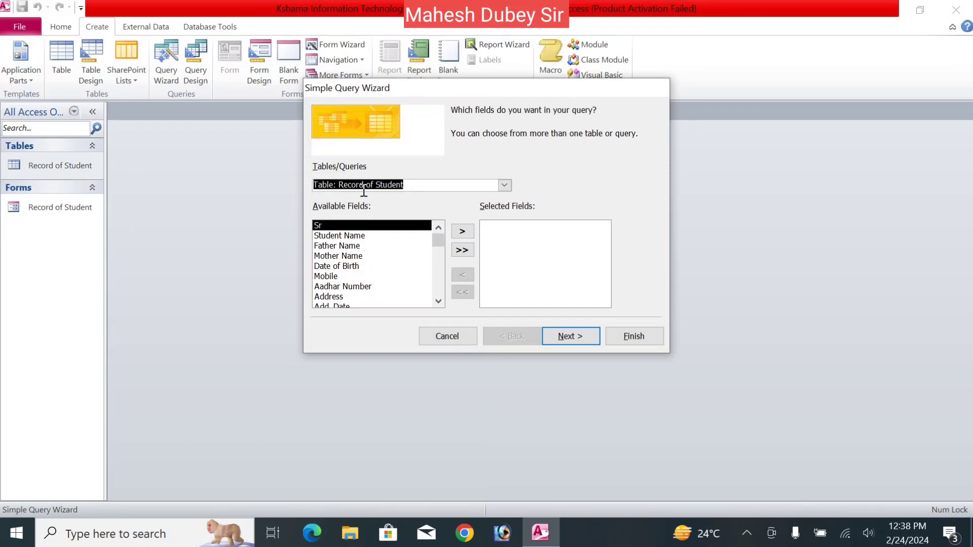
{"action": "left_click", "coordinate": [412, 188]}
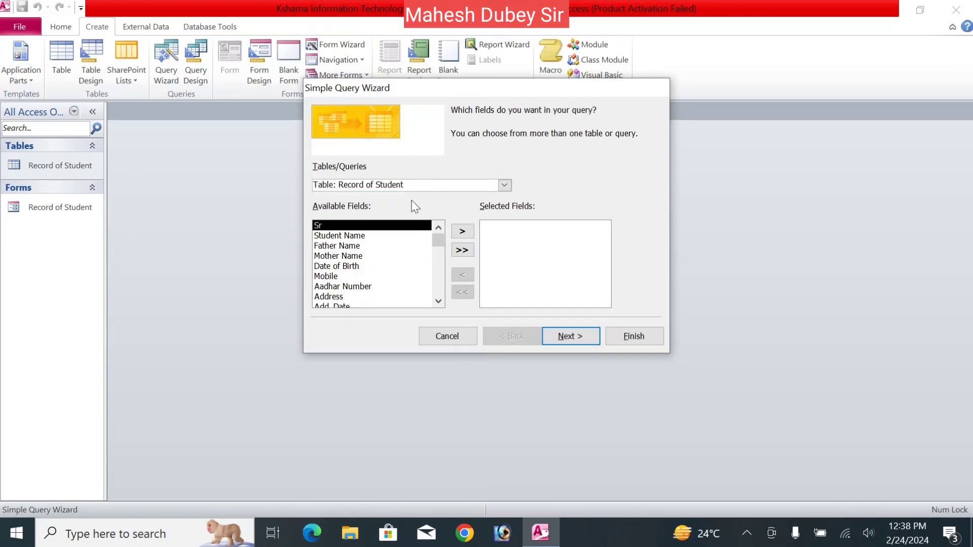
{"action": "left_click", "coordinate": [463, 232]}
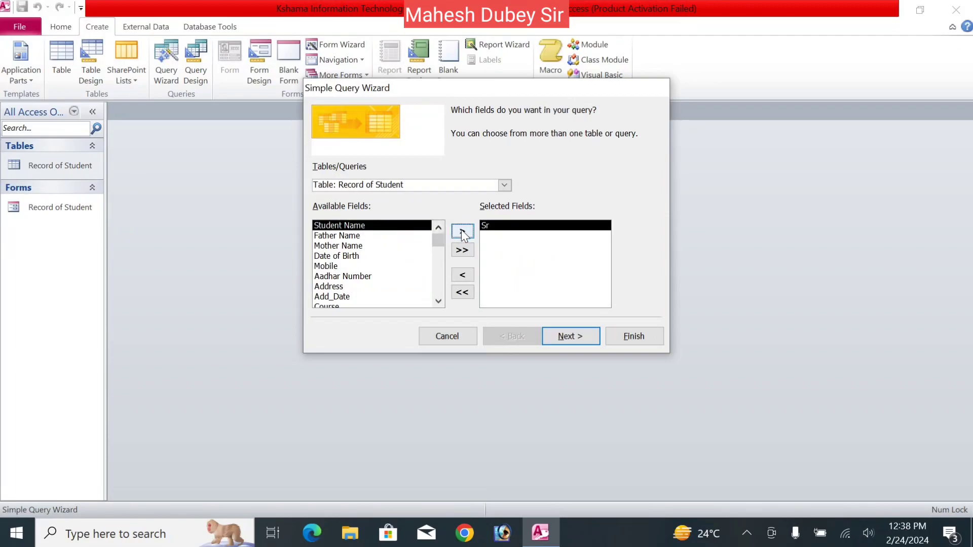
{"action": "left_click", "coordinate": [461, 229]}
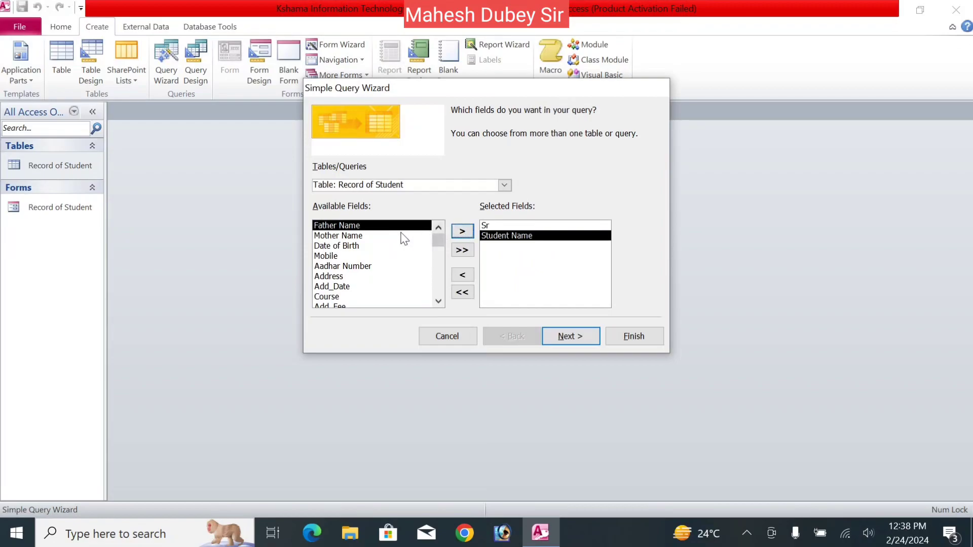
Add the Date of Birth field and the Father Name field to the query's selected fields.
{"action": "left_click", "coordinate": [346, 246]}
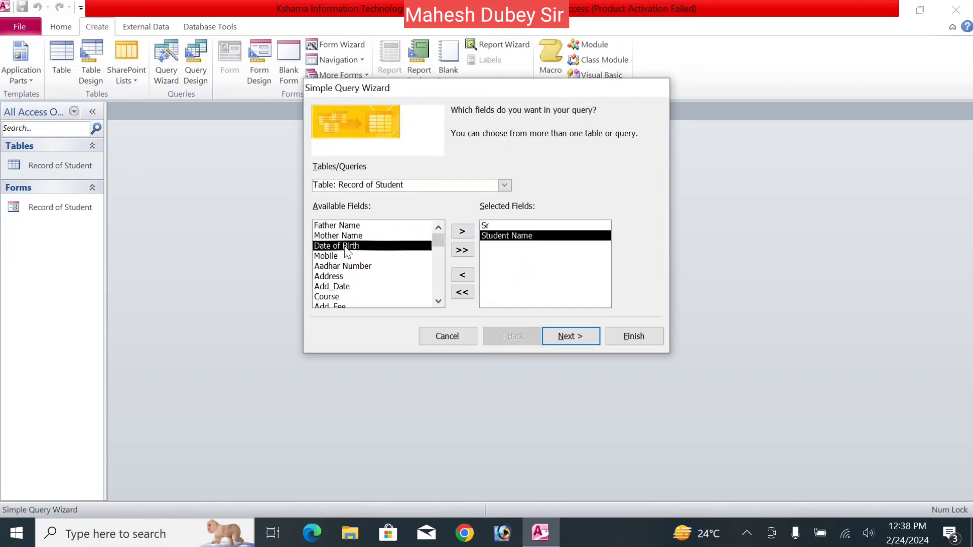
{"action": "left_click", "coordinate": [463, 233]}
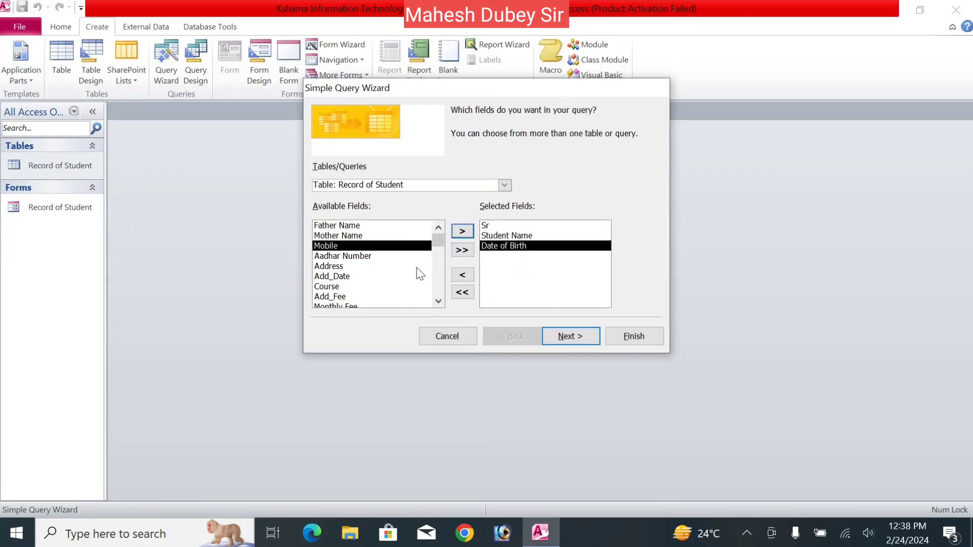
{"action": "left_click", "coordinate": [360, 225]}
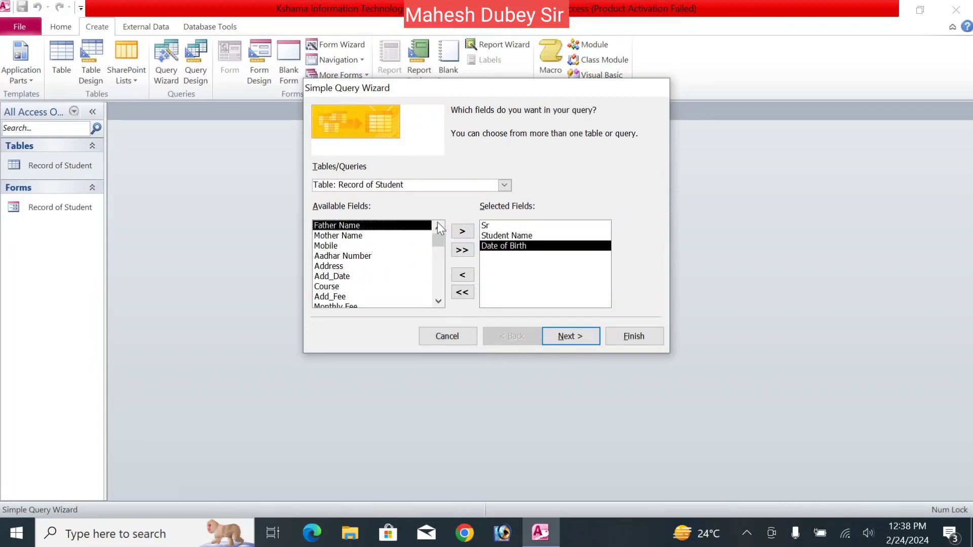
{"action": "left_click", "coordinate": [462, 232]}
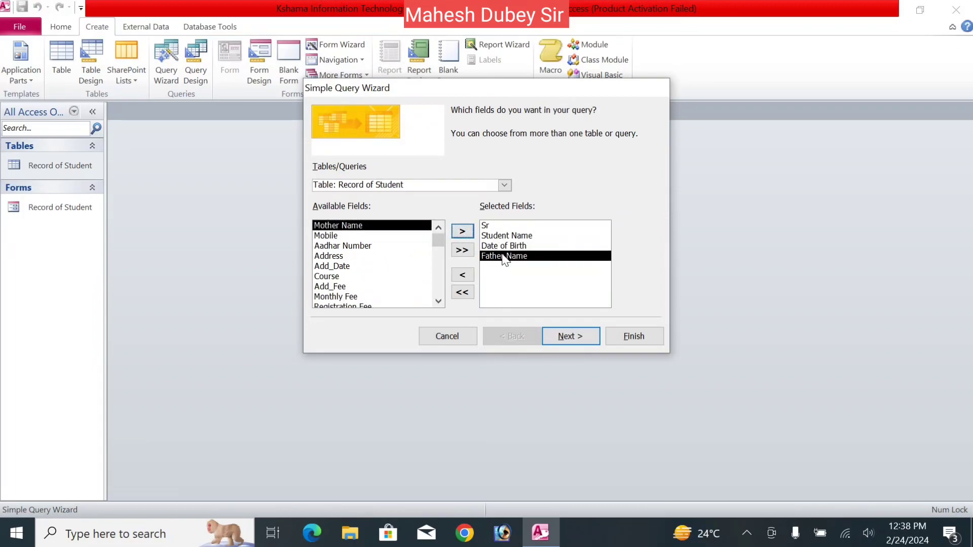
Reorder the selected fields so Date of Birth follows Father Name by removing it and adding it back.
{"action": "left_click", "coordinate": [497, 239]}
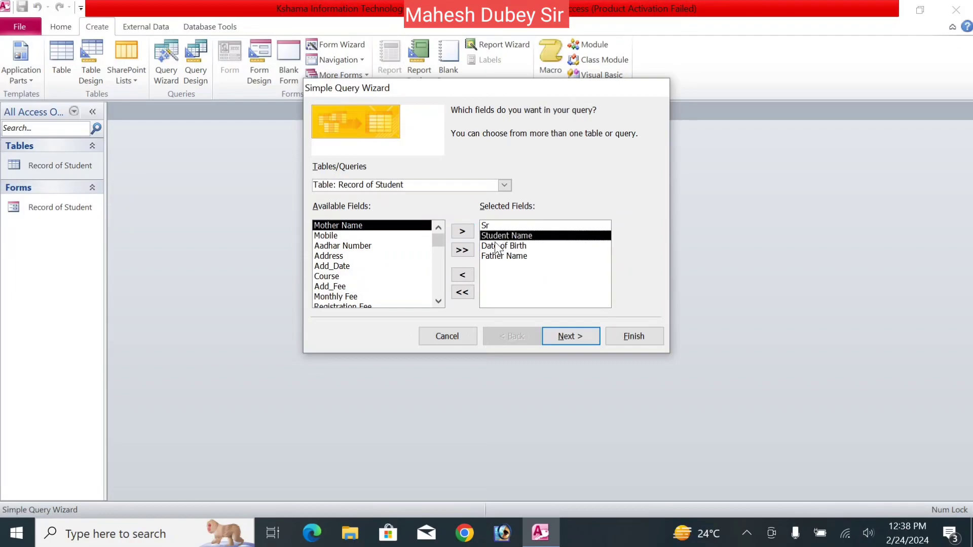
{"action": "left_click", "coordinate": [495, 246]}
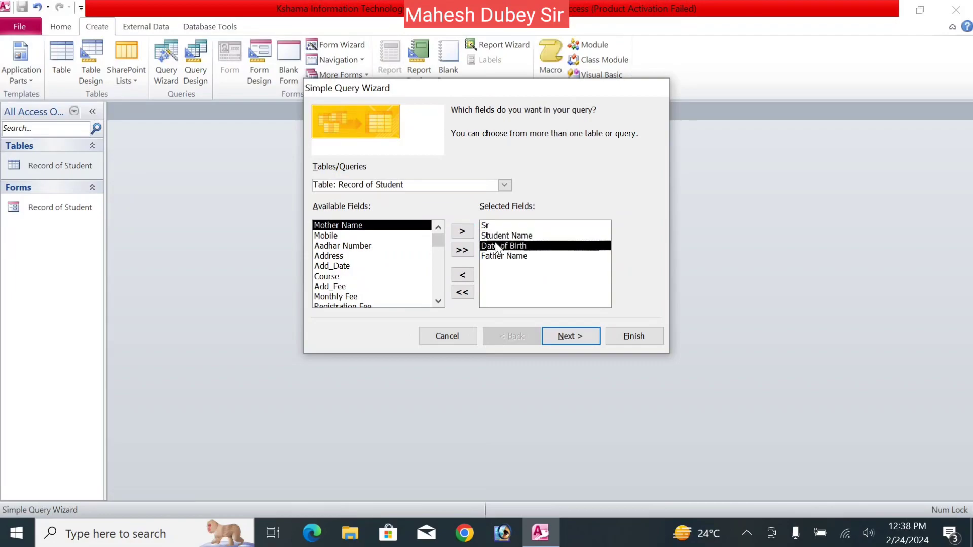
{"action": "left_click", "coordinate": [463, 276]}
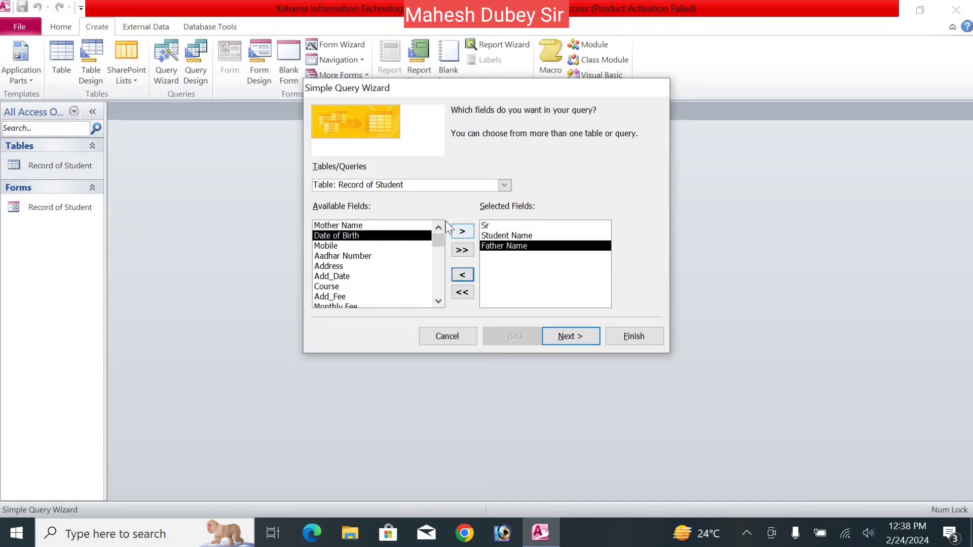
{"action": "left_click", "coordinate": [455, 232]}
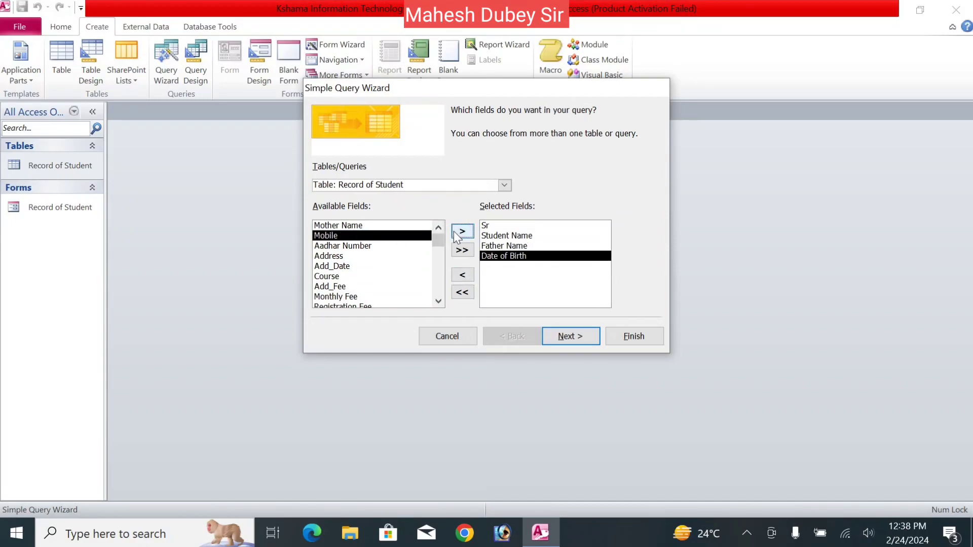
Add the Course and Total Fee fields to the end of the query's selected fields.
{"action": "left_click", "coordinate": [334, 277]}
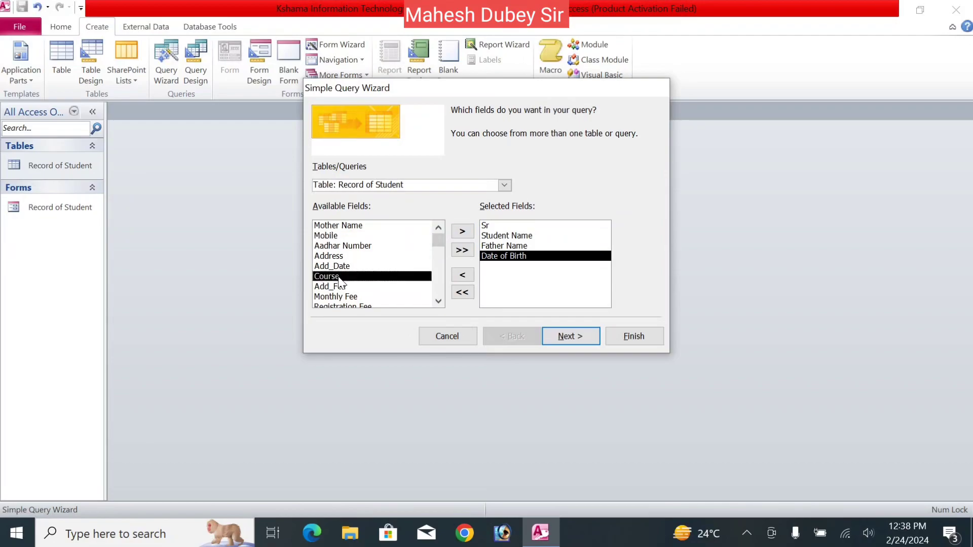
{"action": "left_click", "coordinate": [462, 231]}
{"action": "left_click", "coordinate": [438, 301]}
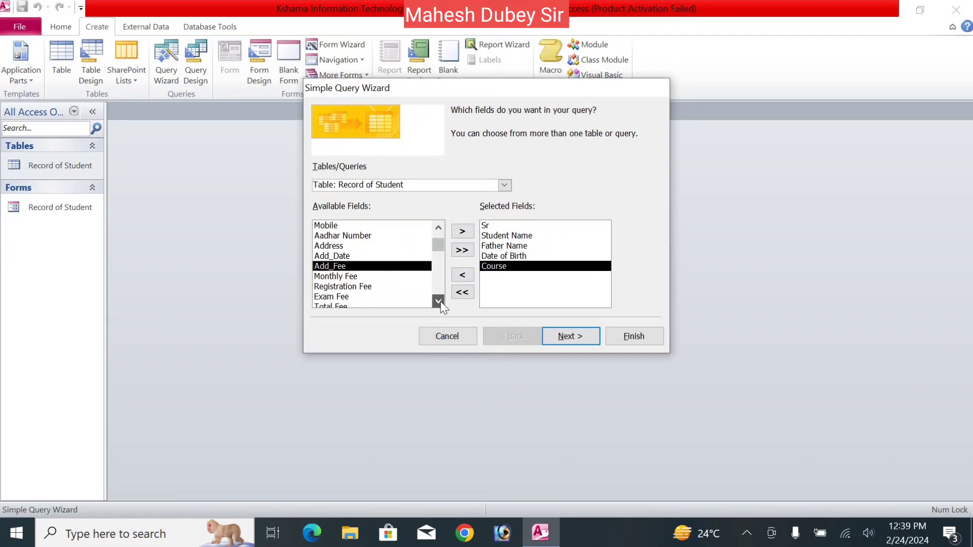
{"action": "left_click", "coordinate": [439, 301]}
{"action": "left_click", "coordinate": [438, 302]}
{"action": "left_click", "coordinate": [349, 287]}
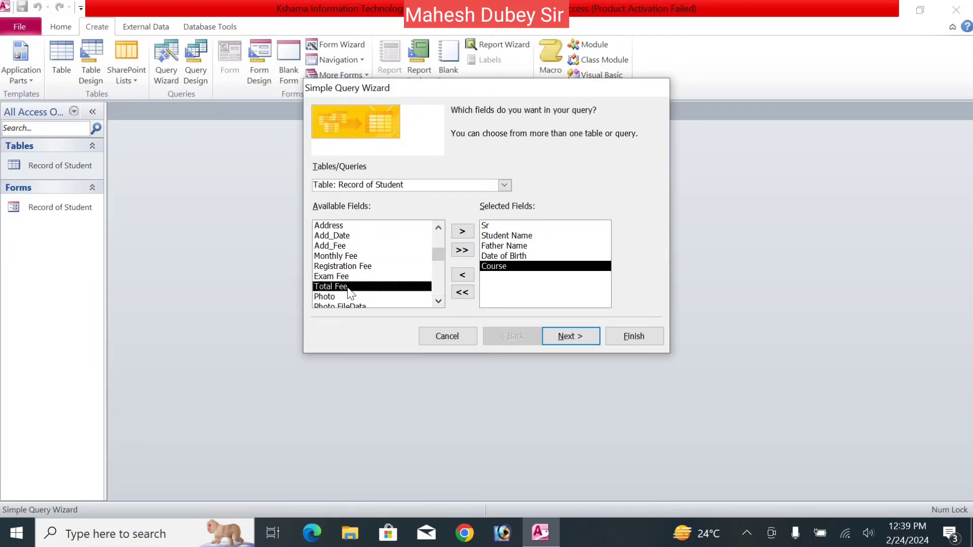
{"action": "left_click", "coordinate": [470, 234]}
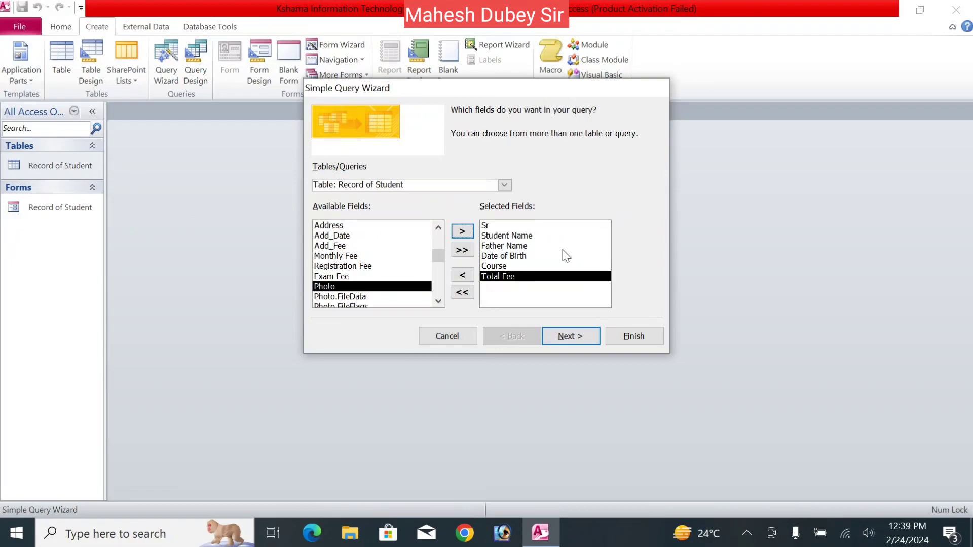
Advance to the query type choice, check the summary options without setting any, and choose the Detail query showing every field.
{"action": "left_click", "coordinate": [572, 336]}
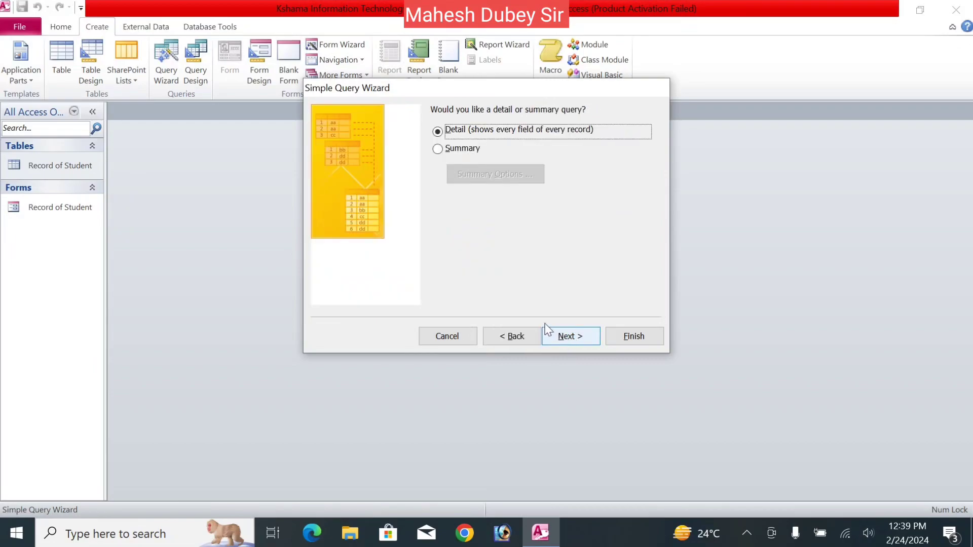
{"action": "left_click", "coordinate": [462, 150]}
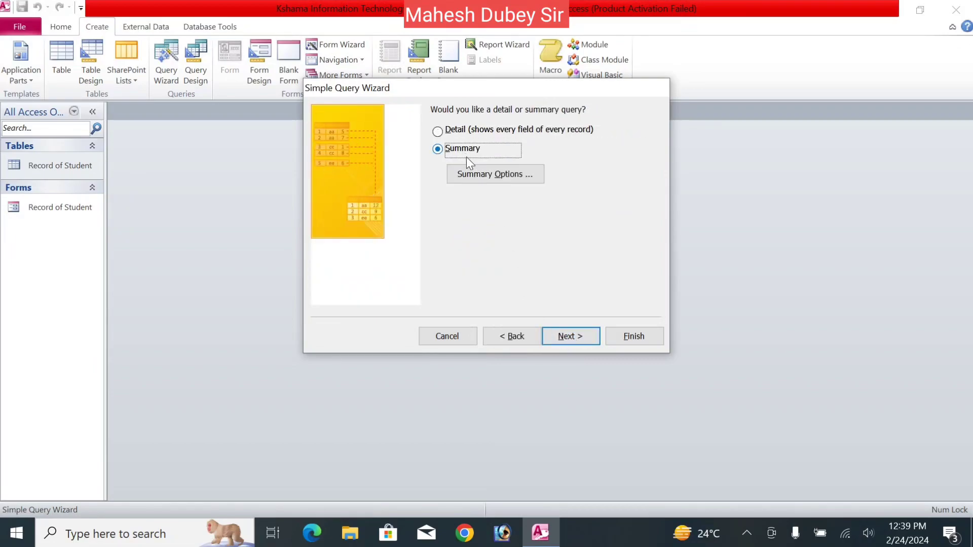
{"action": "left_click", "coordinate": [480, 171]}
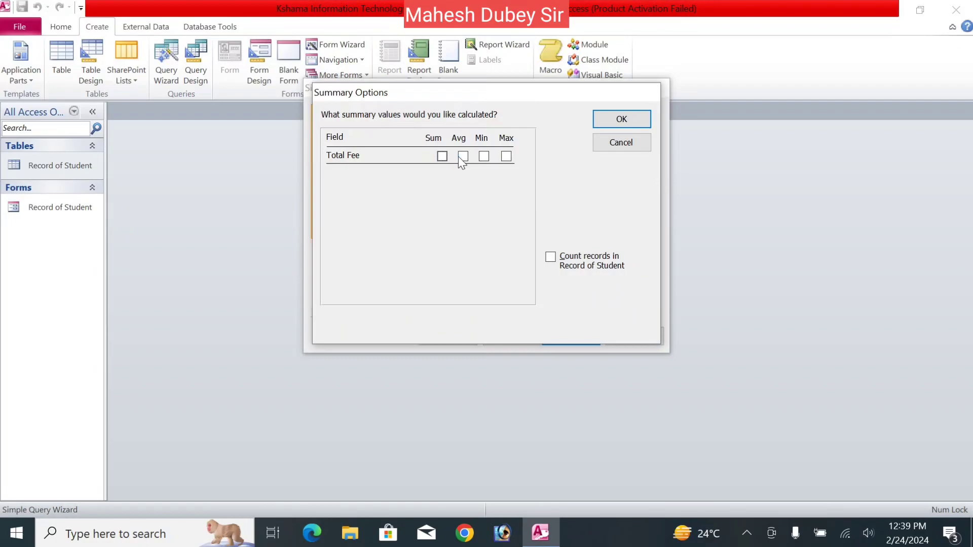
{"action": "left_click", "coordinate": [626, 151]}
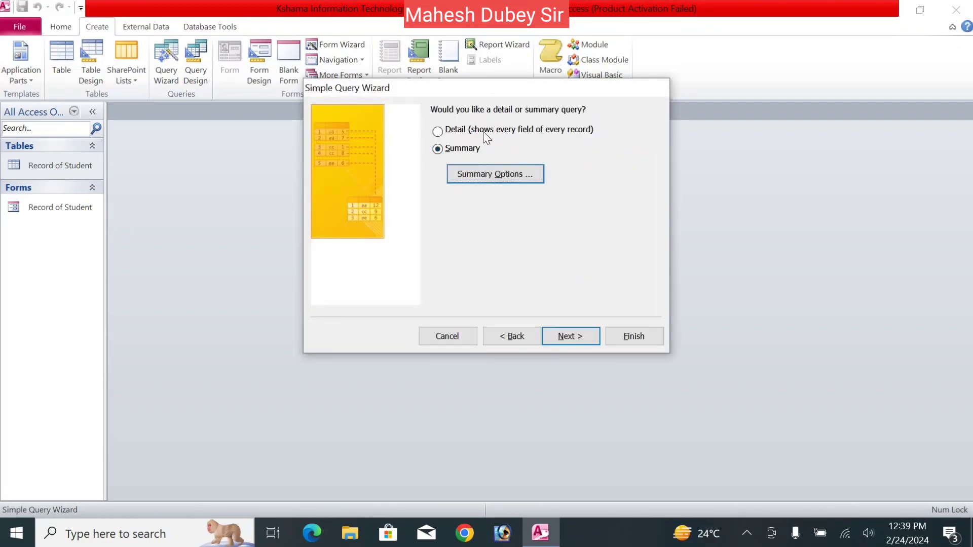
{"action": "left_click", "coordinate": [485, 136]}
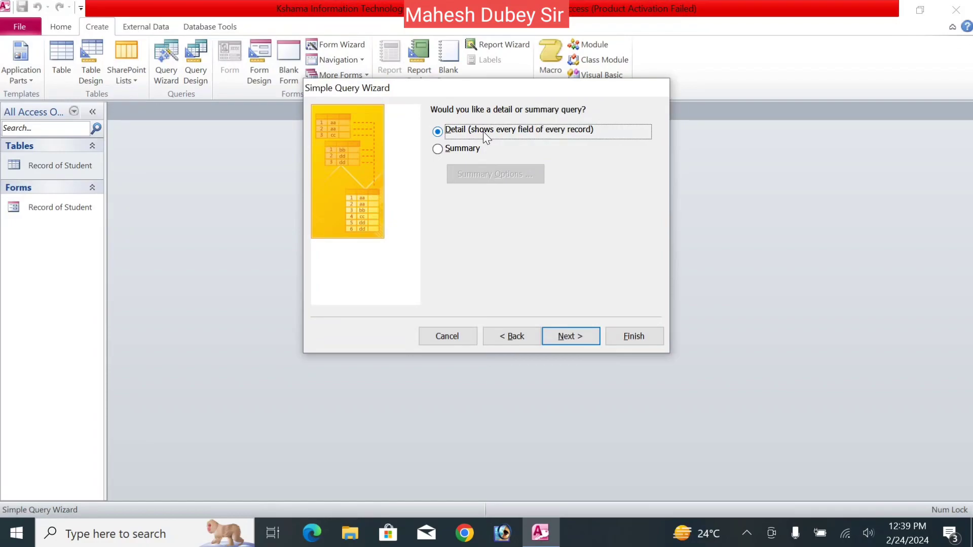
Advance to the wizard's final page and replace the query title with Enquery.
{"action": "left_click", "coordinate": [596, 335]}
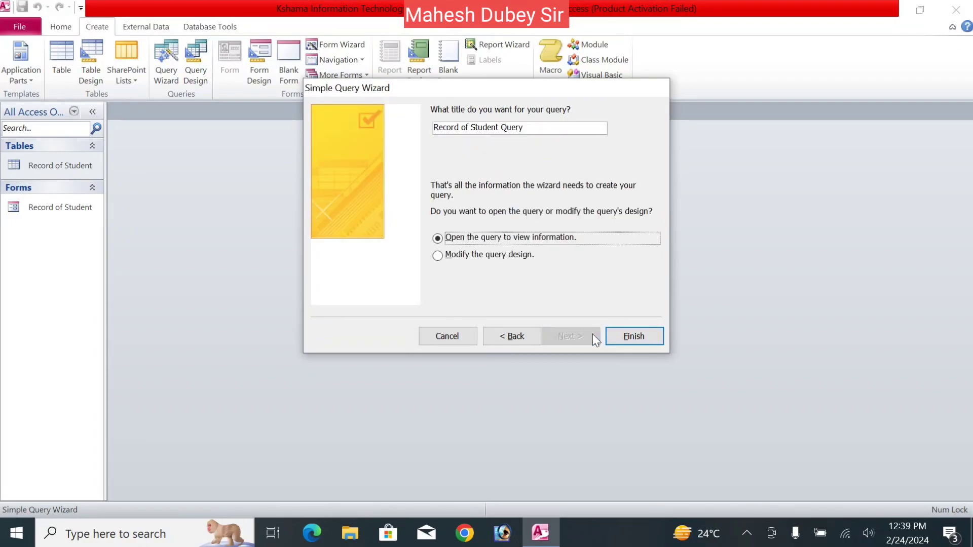
{"action": "left_click", "coordinate": [531, 130]}
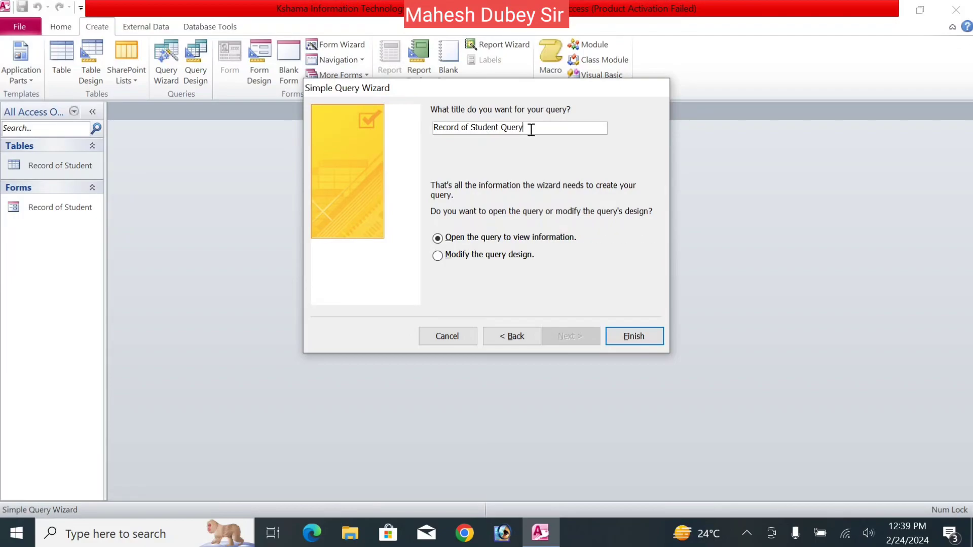
{"action": "left_click_drag", "start_coordinate": [530, 129], "coordinate": [411, 123]}
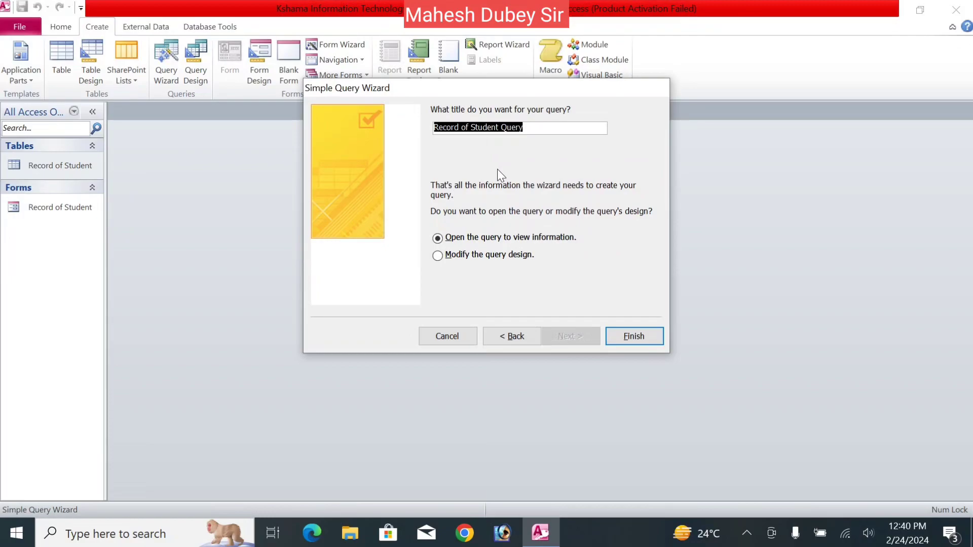
{"action": "left_click", "coordinate": [535, 130]}
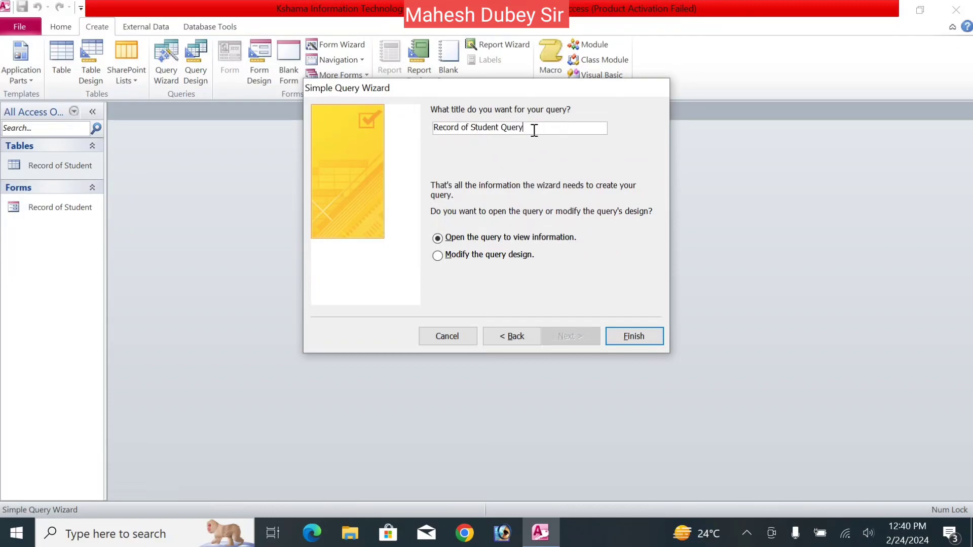
{"action": "key", "text": "BackSpace"}
{"action": "key", "text": "BackSpace"}
{"action": "key", "text": "BackSpace"}
{"action": "key", "text": "BackSpace"}
{"action": "key", "text": "BackSpace"}
{"action": "key", "text": "BackSpace"}
{"action": "key", "text": "BackSpace"}
{"action": "key", "text": "BackSpace"}
{"action": "key", "text": "BackSpace"}
{"action": "key", "text": "BackSpace"}
{"action": "key", "text": "BackSpace"}
{"action": "key", "text": "BackSpace"}
{"action": "key", "text": "BackSpace"}
{"action": "key", "text": "BackSpace"}
{"action": "key", "text": "BackSpace"}
{"action": "key", "text": "BackSpace"}
{"action": "key", "text": "BackSpace"}
{"action": "key", "text": "BackSpace"}
{"action": "key", "text": "BackSpace"}
{"action": "key", "text": "BackSpace"}
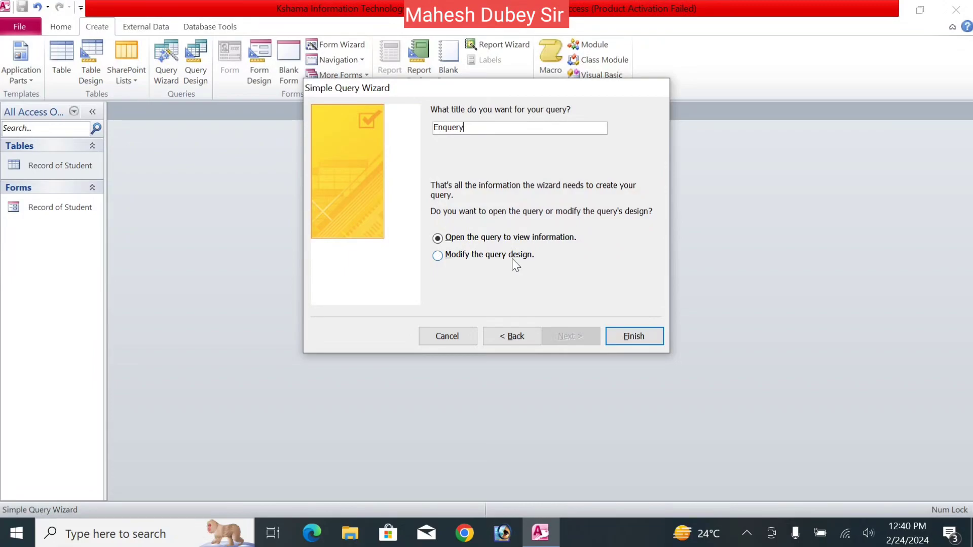
Choose to open the query to view information and finish the wizard.
{"action": "left_click", "coordinate": [512, 242]}
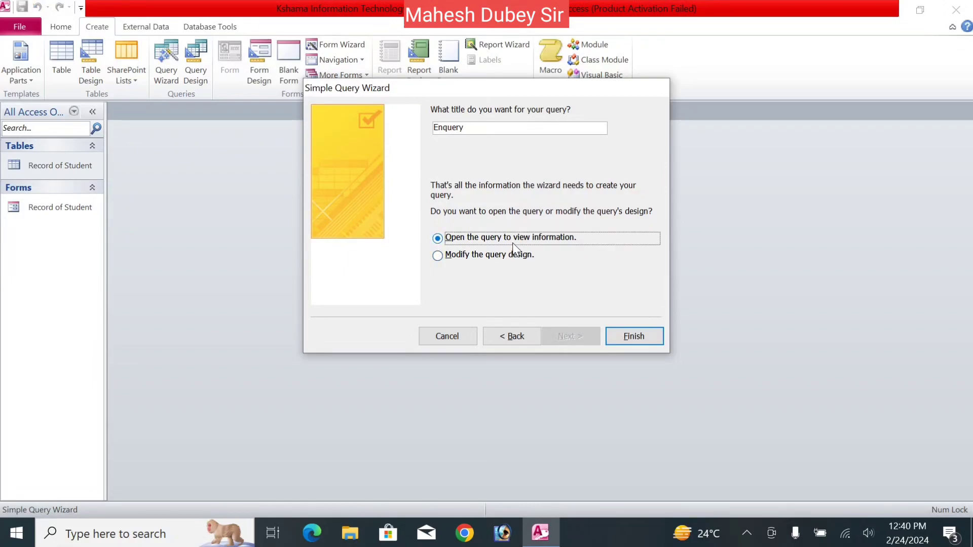
{"action": "left_click", "coordinate": [512, 257]}
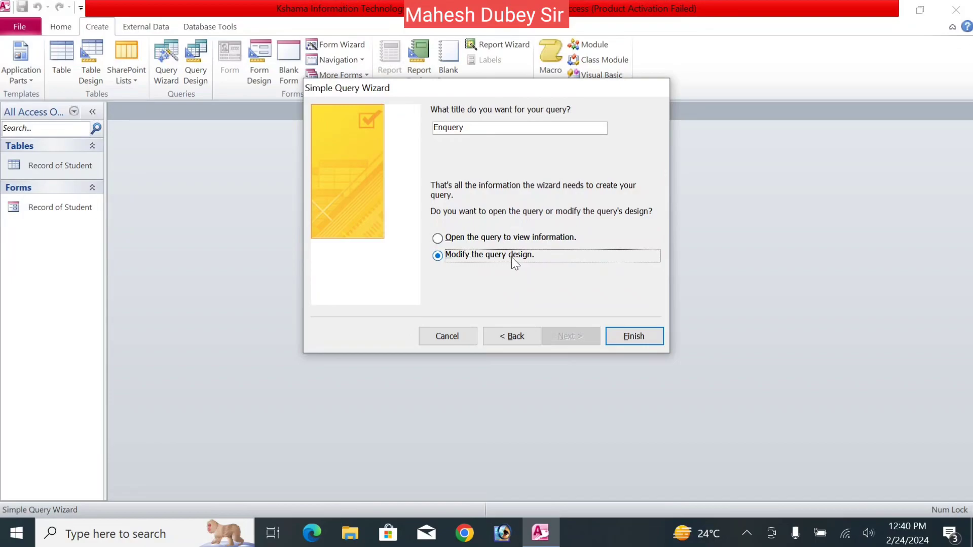
{"action": "left_click", "coordinate": [475, 239]}
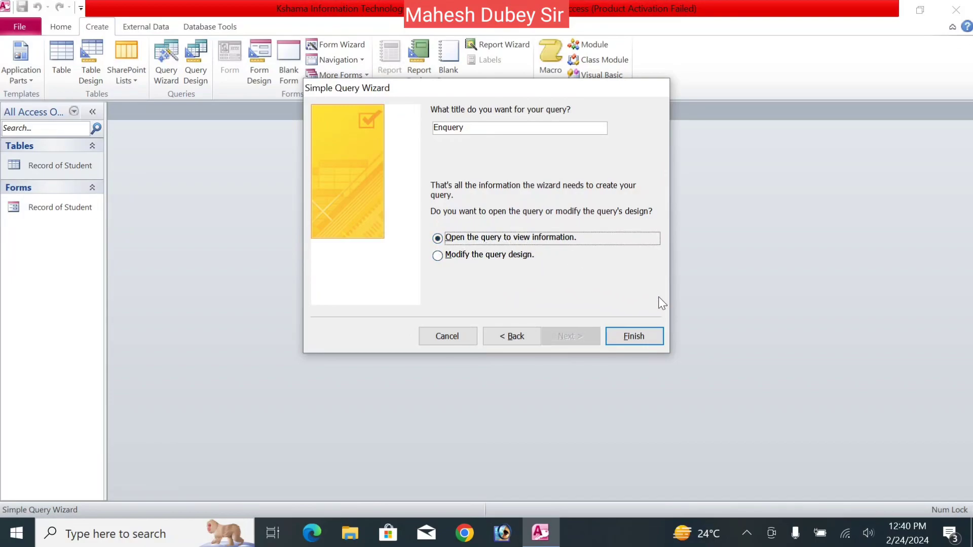
{"action": "left_click", "coordinate": [646, 333]}
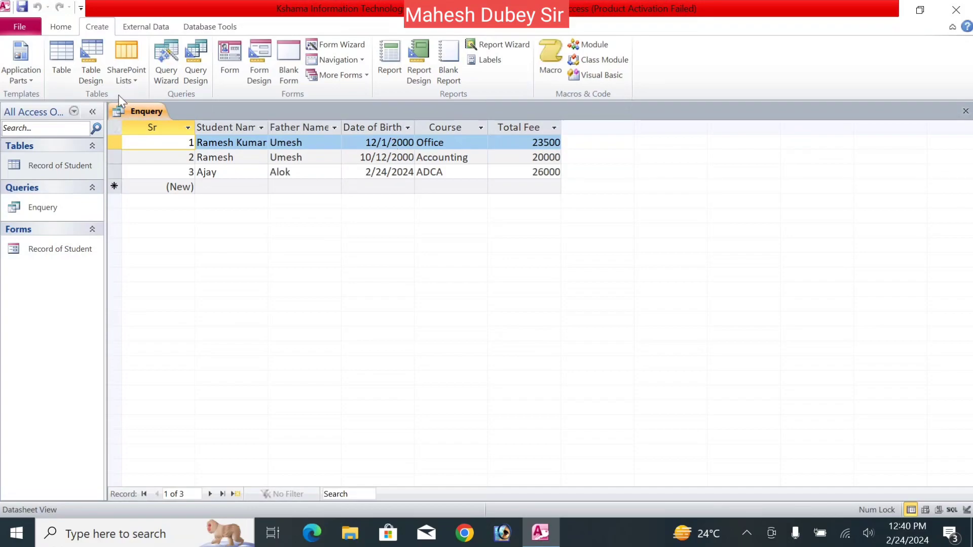
Close the Enquery datasheet and reopen the saved query to review its records.
{"action": "right_click", "coordinate": [120, 110]}
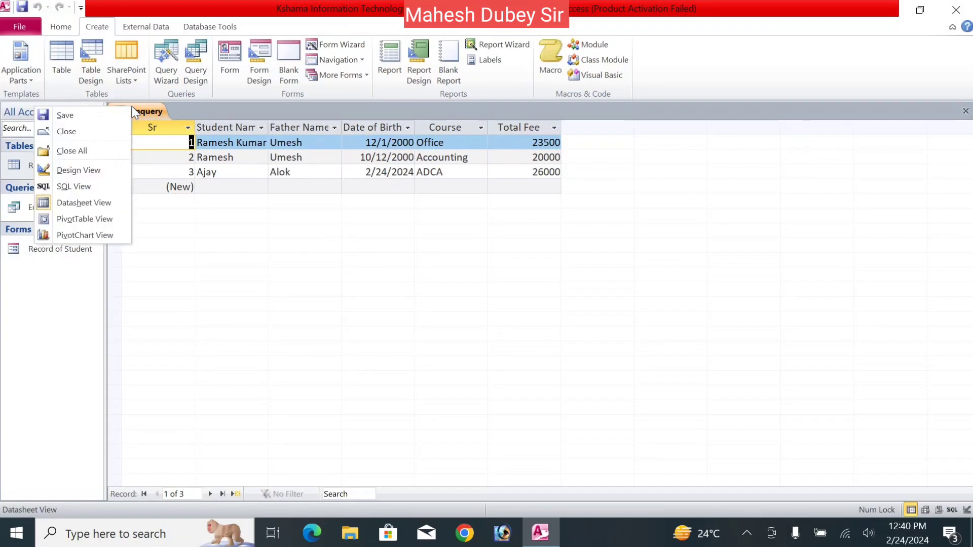
{"action": "left_click", "coordinate": [103, 132]}
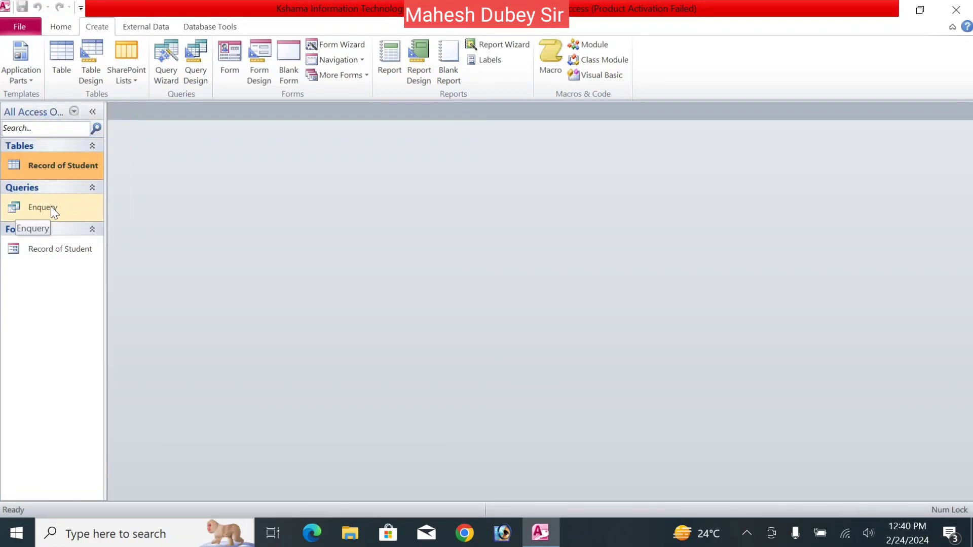
{"action": "double_click", "coordinate": [51, 206]}
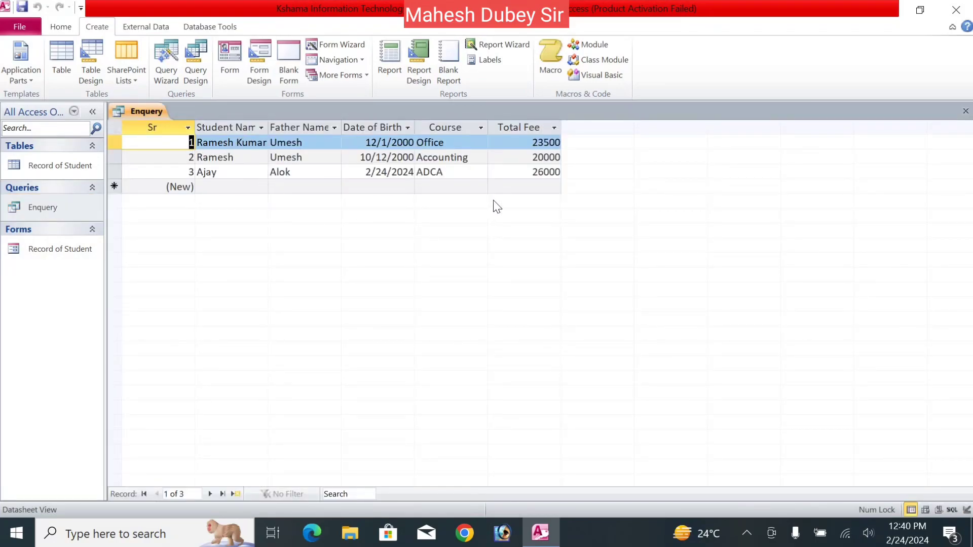
Open the Record of Student table to compare its fields with the Enquery query, and close both datasheets.
{"action": "left_click", "coordinate": [59, 165]}
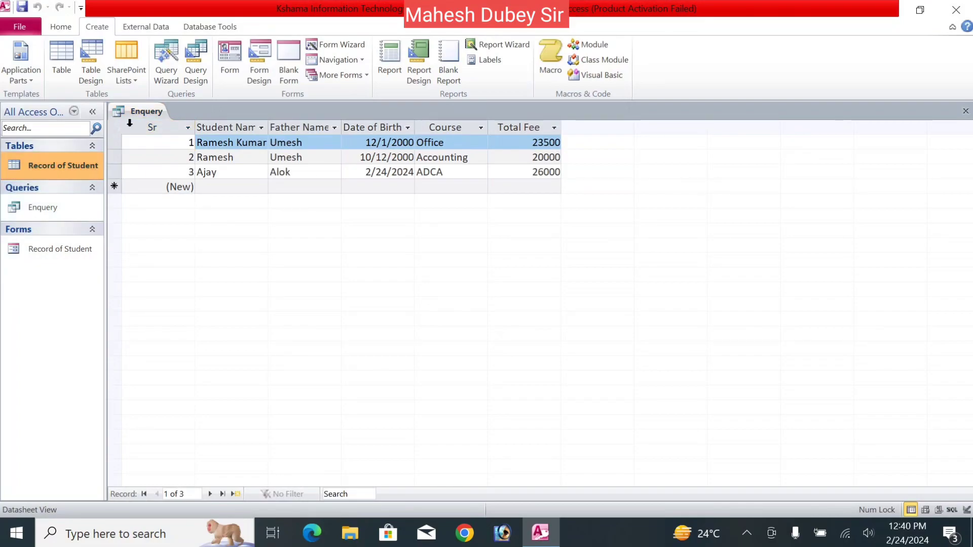
{"action": "double_click", "coordinate": [53, 166]}
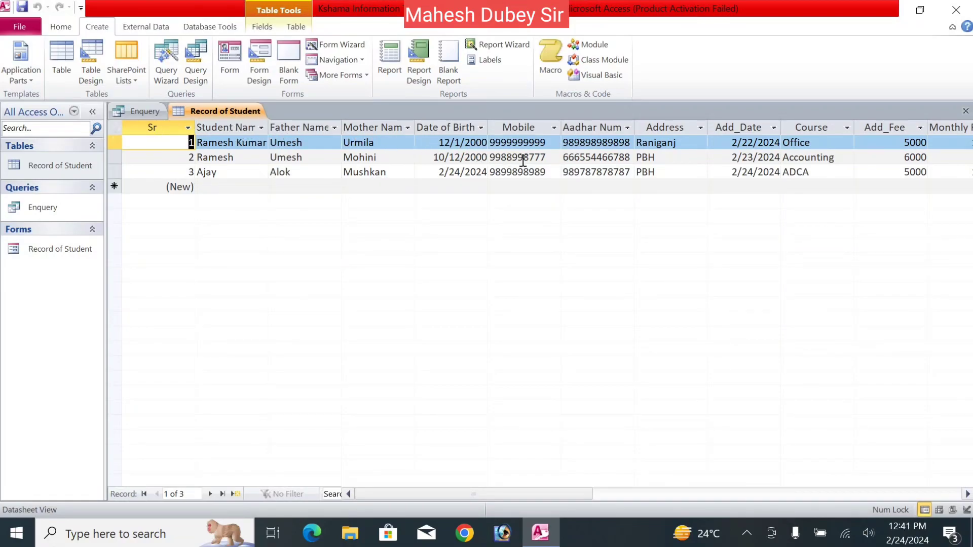
{"action": "left_click", "coordinate": [965, 111]}
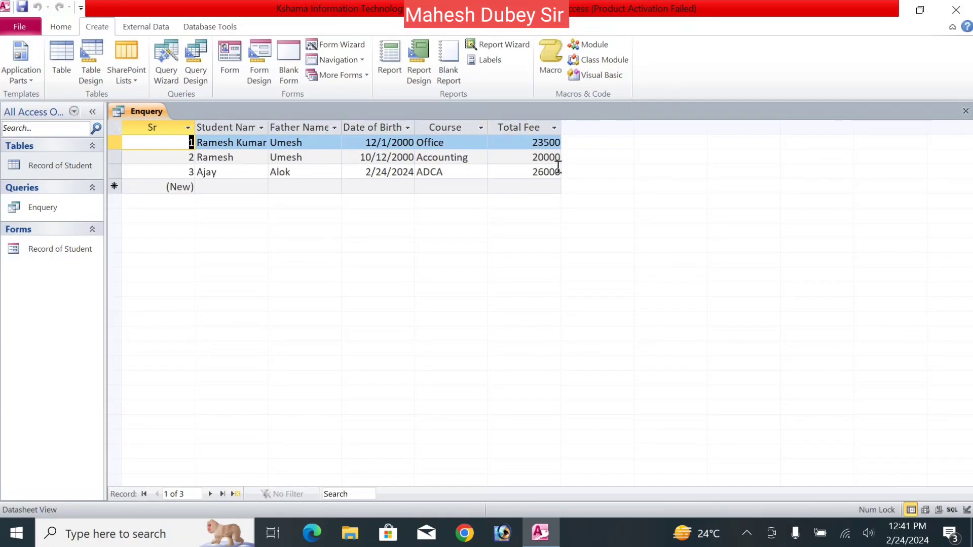
{"action": "left_click", "coordinate": [965, 110]}
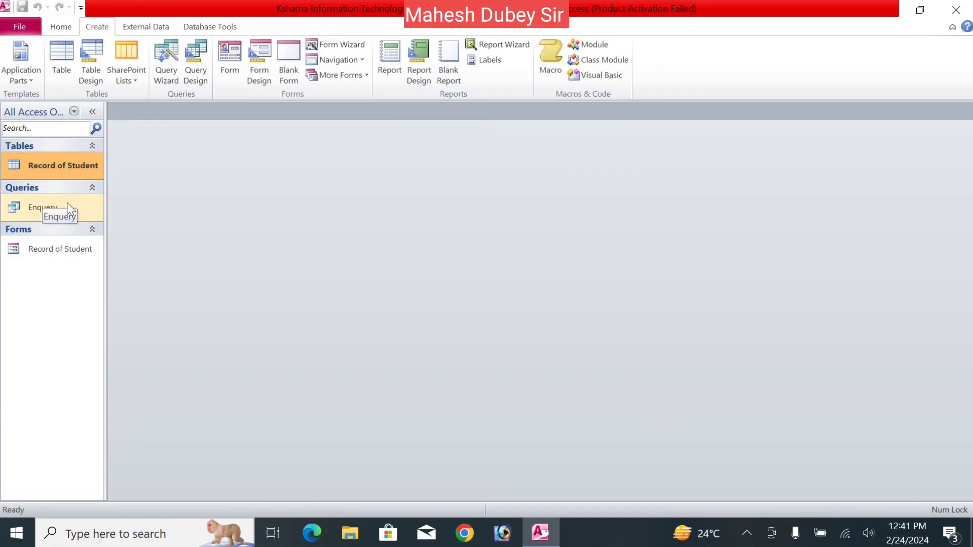
Open the Enquery query in Design View to inspect its field grid, and close it without changes.
{"action": "left_click", "coordinate": [43, 208]}
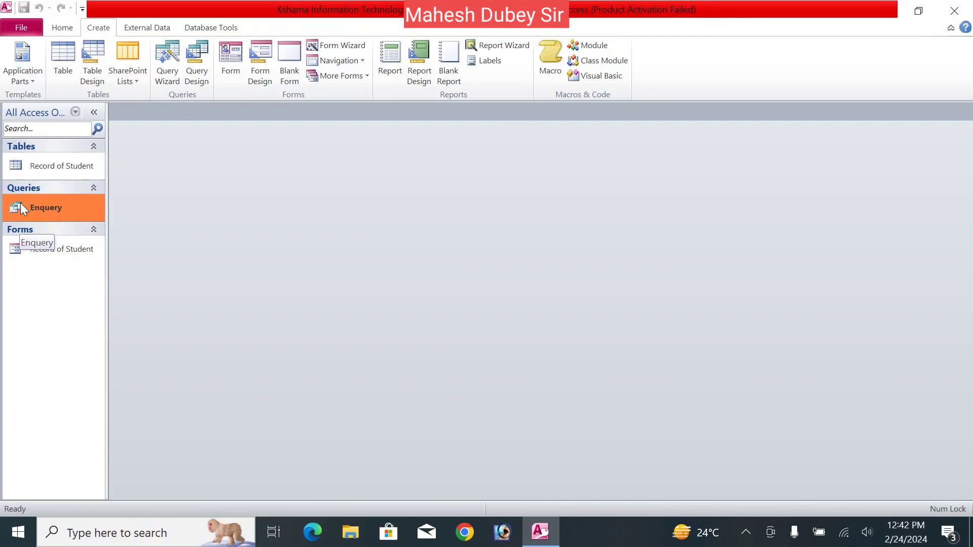
{"action": "right_click", "coordinate": [22, 209]}
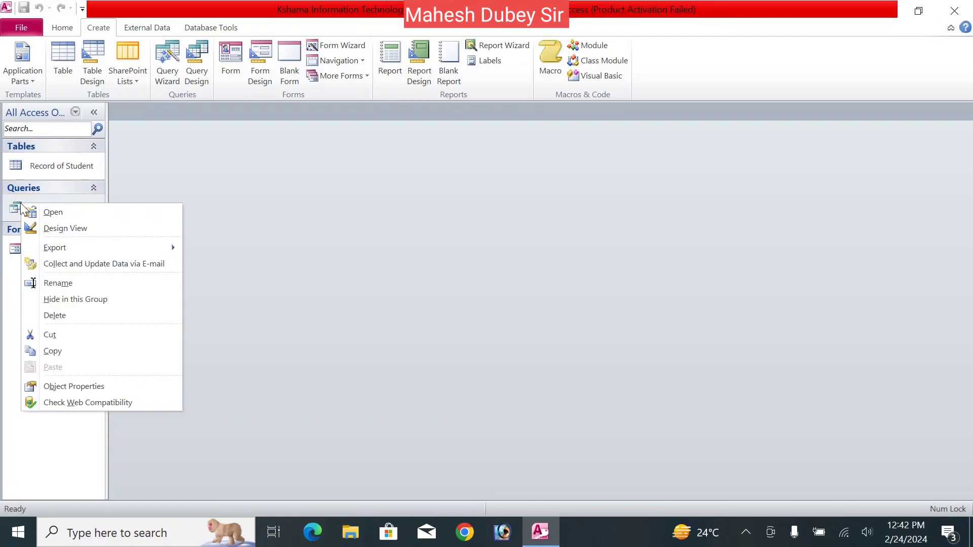
{"action": "left_click", "coordinate": [62, 231]}
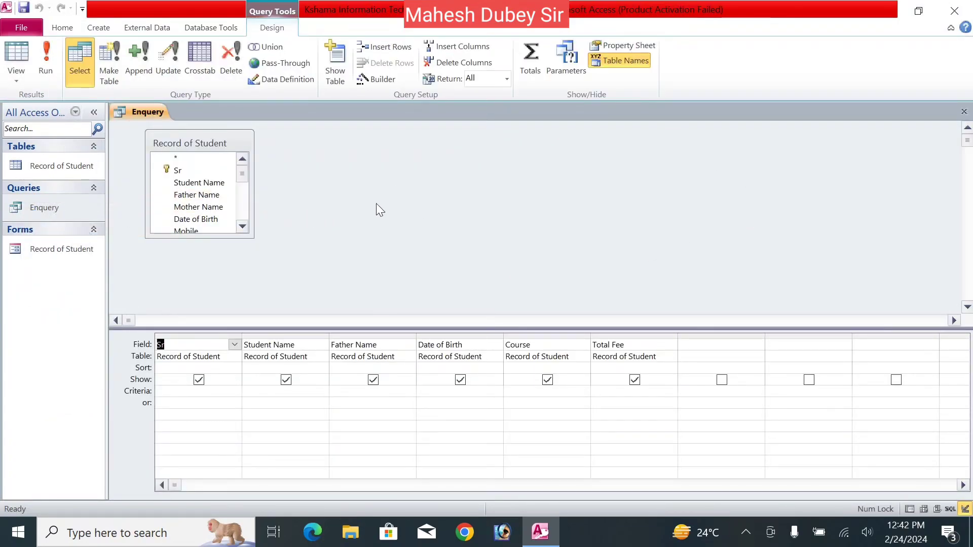
{"action": "left_click", "coordinate": [964, 113]}
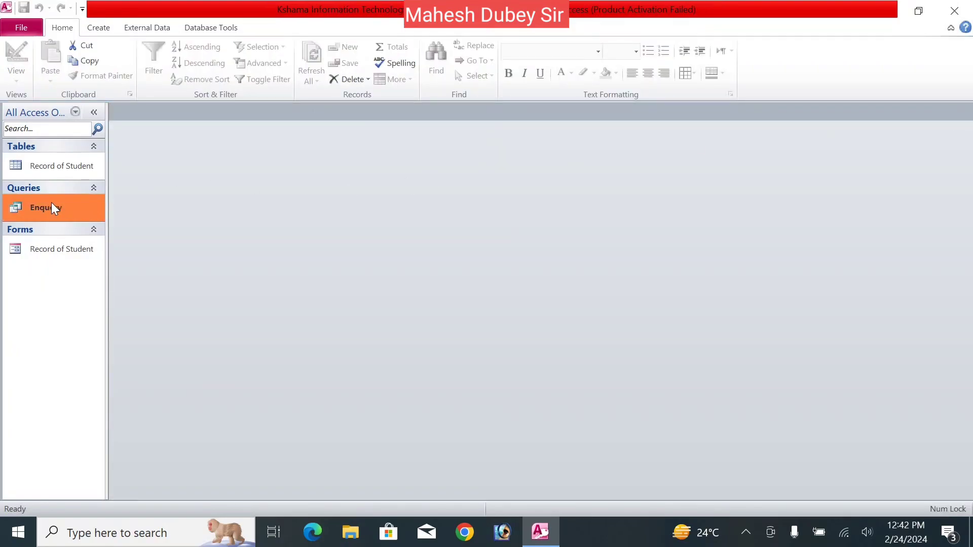
Start a new query with Query Design and move the Show Table dialog up clear of the design grid.
{"action": "left_click", "coordinate": [99, 28]}
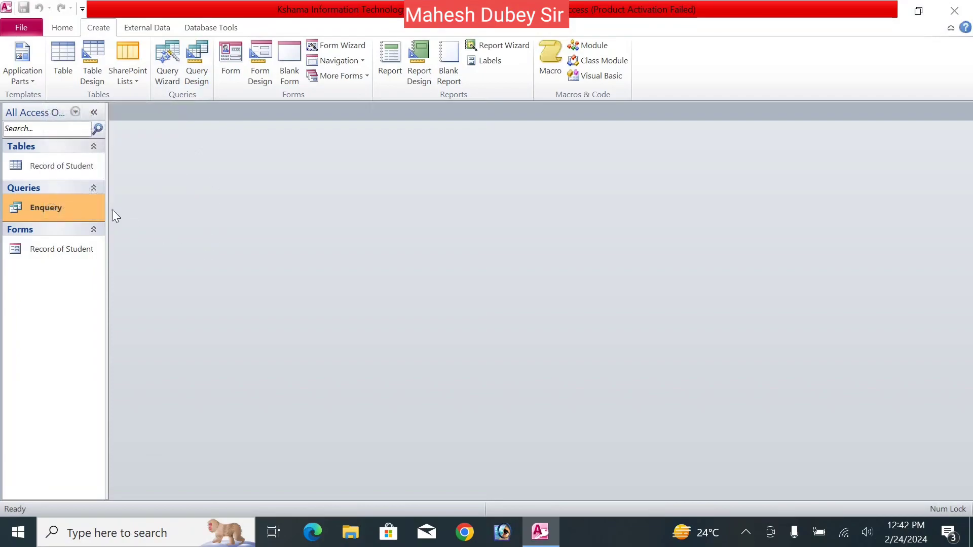
{"action": "left_click", "coordinate": [69, 170]}
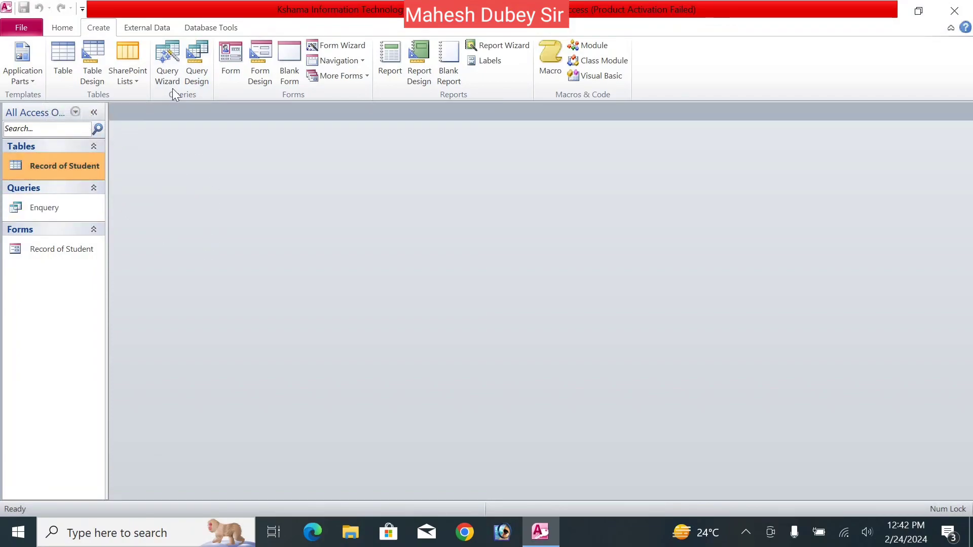
{"action": "left_click", "coordinate": [196, 63]}
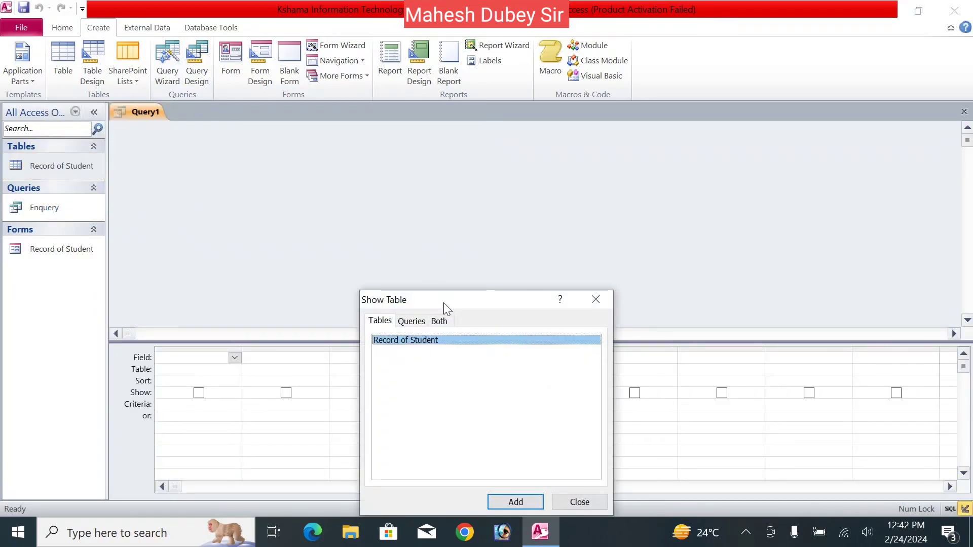
{"action": "left_click_drag", "start_coordinate": [443, 302], "coordinate": [525, 163]}
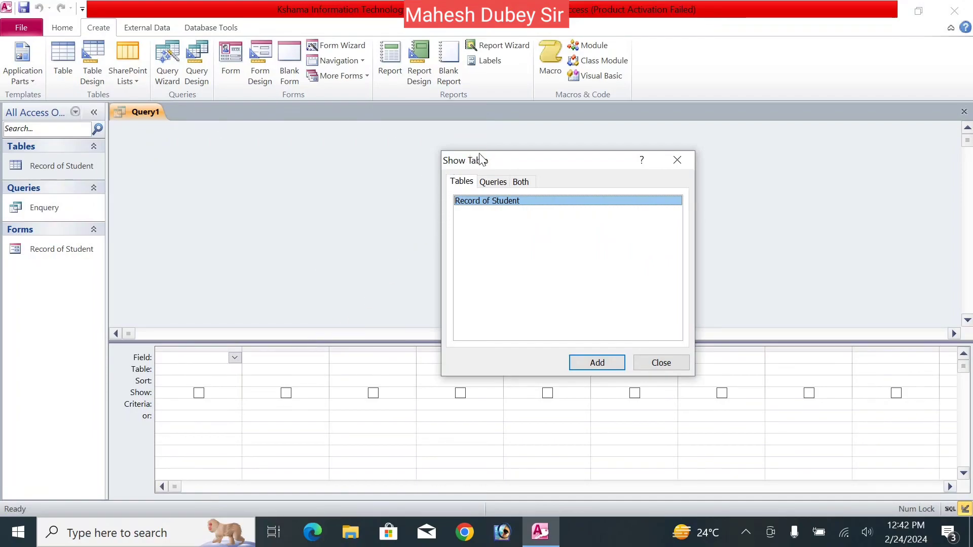
{"action": "left_click_drag", "start_coordinate": [543, 162], "coordinate": [475, 157]}
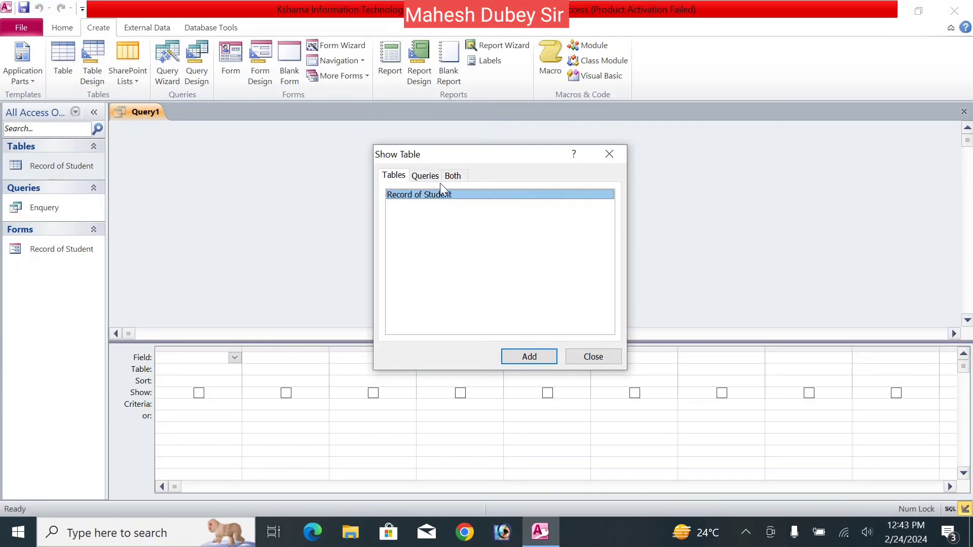
Compare the table, query and combined source lists offered in Show Table, ending on the combined list.
{"action": "left_click", "coordinate": [426, 175]}
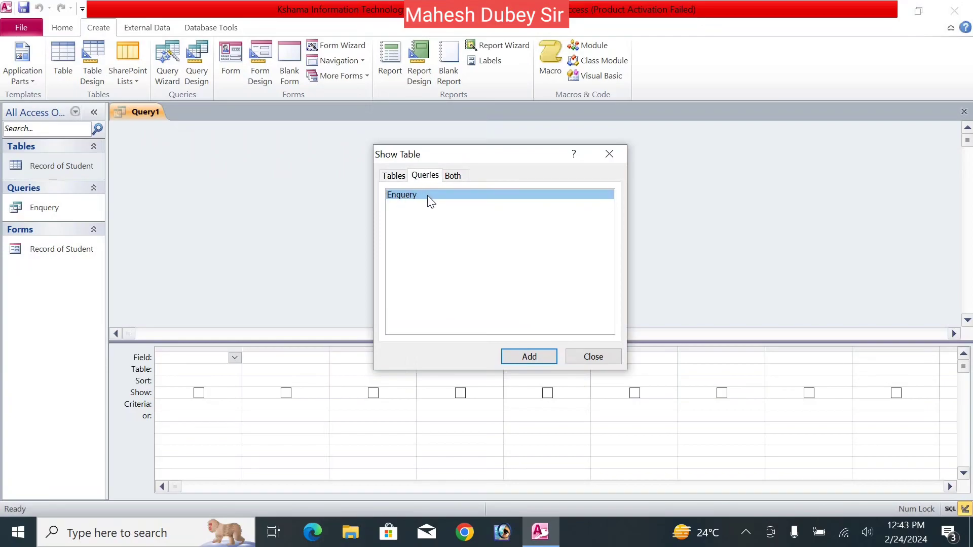
{"action": "left_click", "coordinate": [454, 178]}
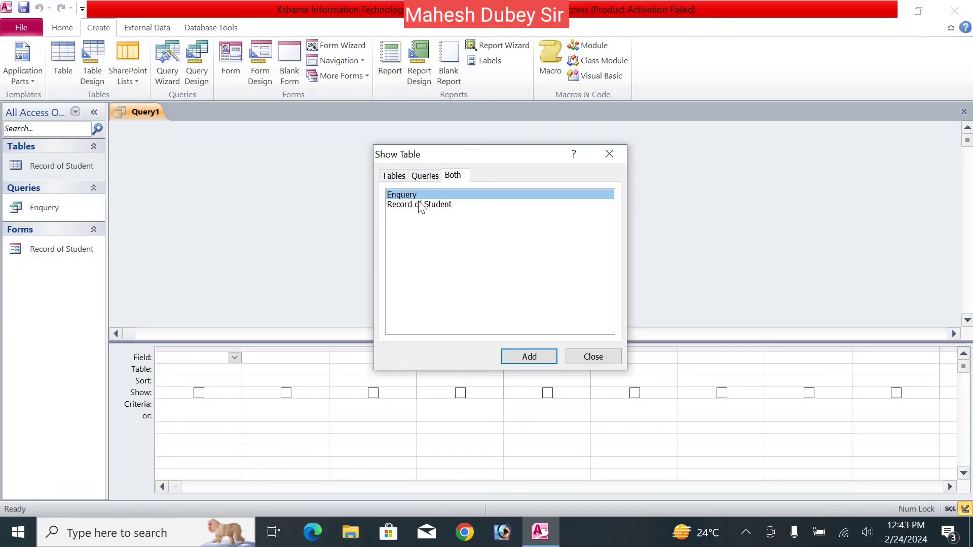
{"action": "left_click", "coordinate": [393, 177]}
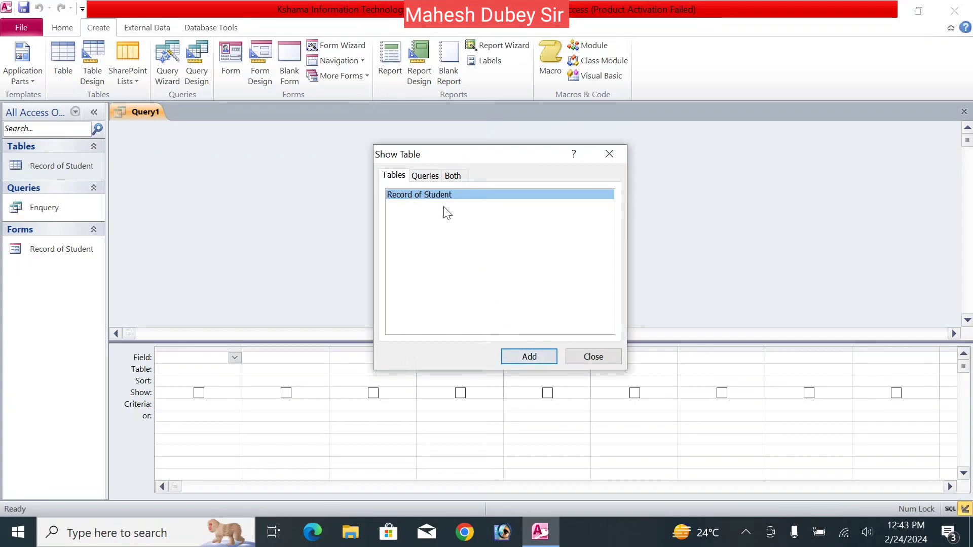
{"action": "left_click", "coordinate": [429, 177]}
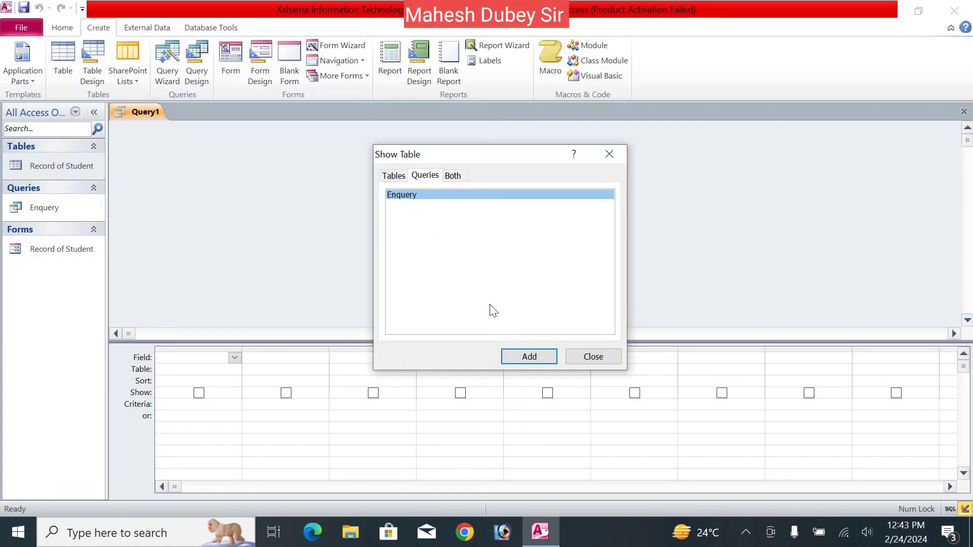
{"action": "left_click", "coordinate": [454, 176]}
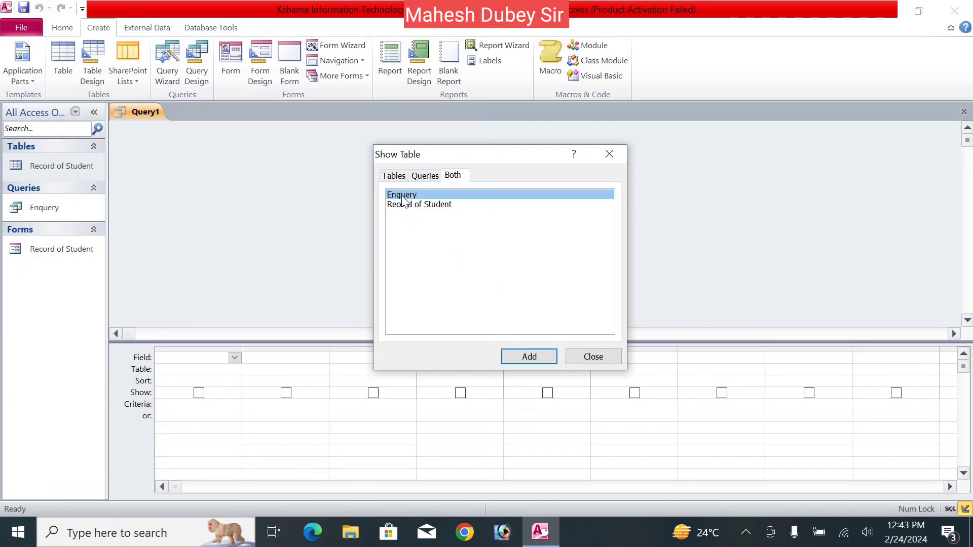
Add the Enquery query and the Record of Student table as sources of the new query and close Show Table.
{"action": "left_click", "coordinate": [517, 355]}
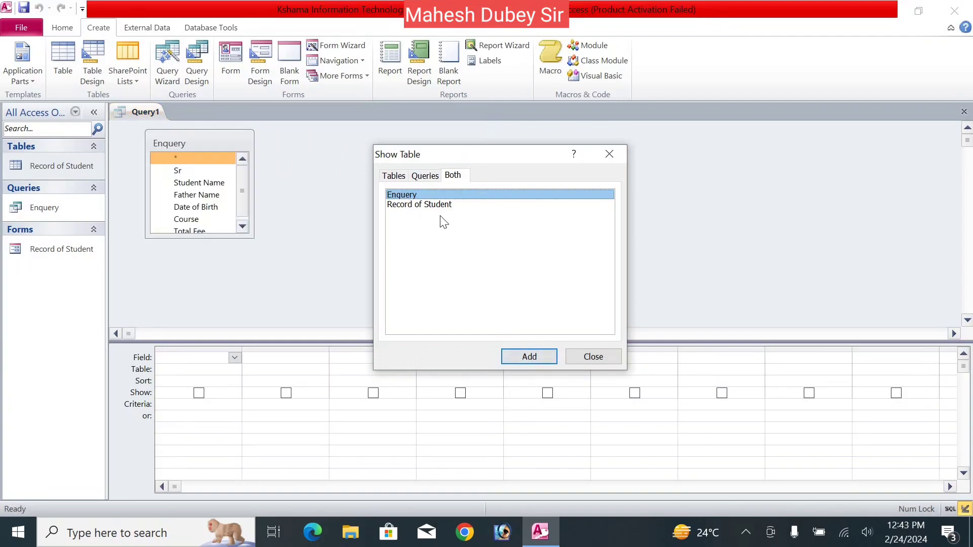
{"action": "left_click", "coordinate": [436, 207]}
{"action": "left_click", "coordinate": [529, 356]}
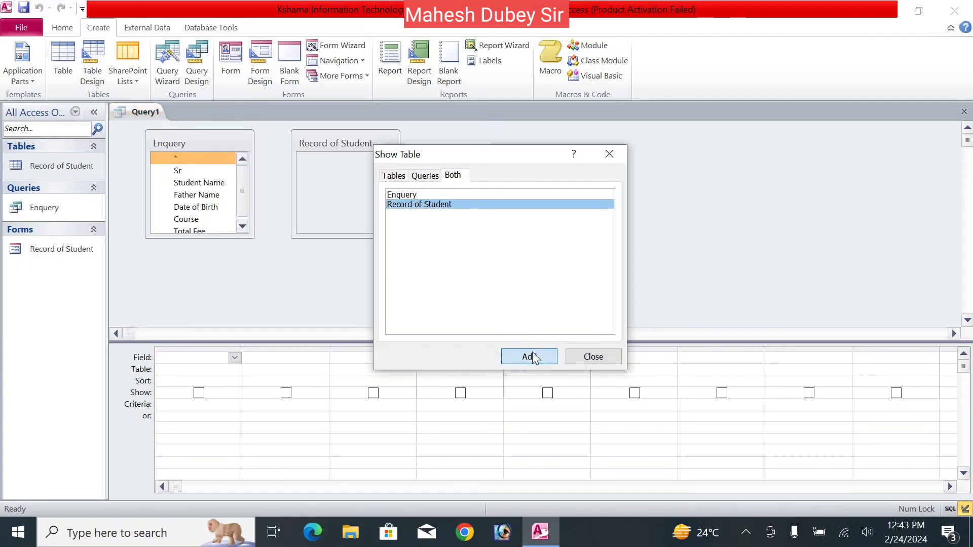
{"action": "left_click", "coordinate": [580, 357]}
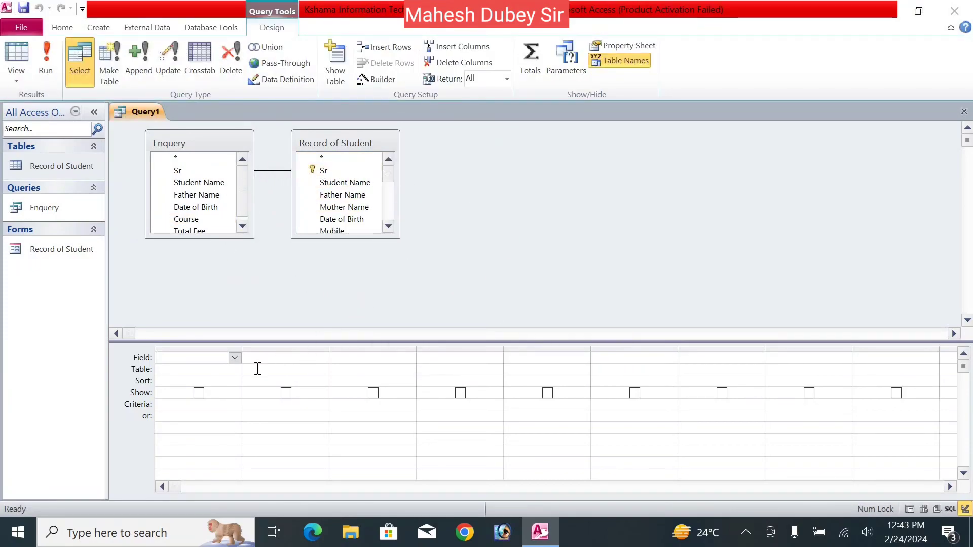
Examine the fields available for the first column of the query grid without choosing one.
{"action": "left_click", "coordinate": [235, 359]}
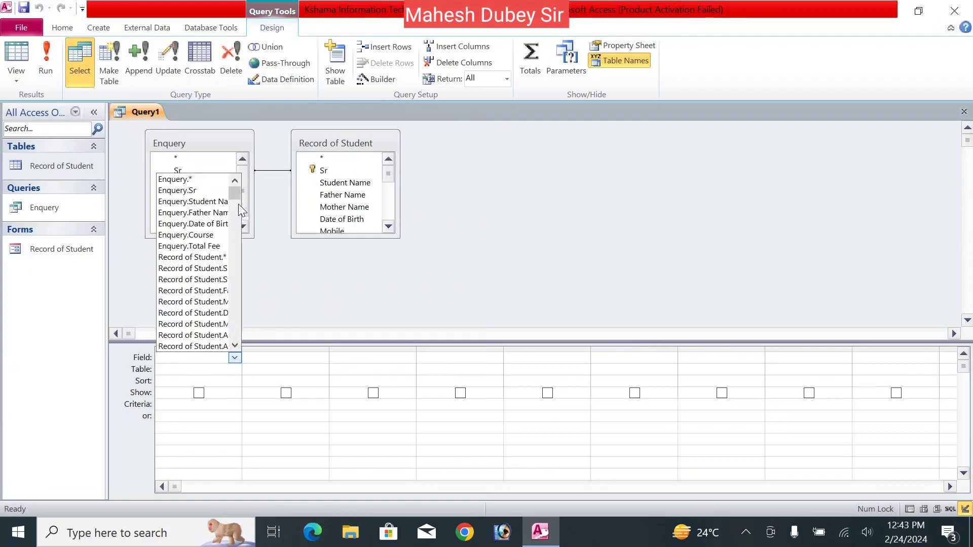
{"action": "mouse_move", "coordinate": [235, 190]}
{"action": "left_mouse_down"}
{"action": "mouse_move", "coordinate": [229, 259]}
{"action": "mouse_move", "coordinate": [227, 181]}
{"action": "left_mouse_up"}
{"action": "left_click", "coordinate": [211, 133]}
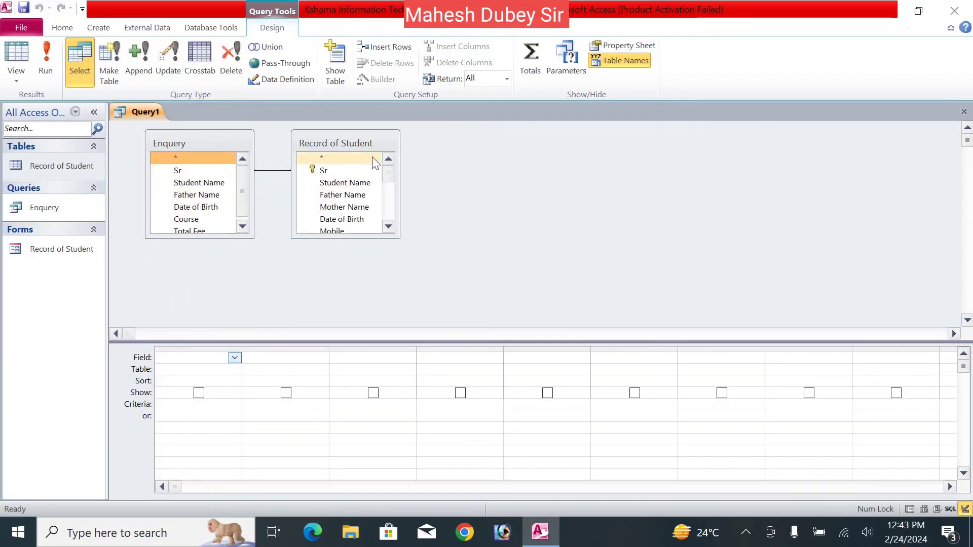
Remove the Enquery source from the query, move the Record of Student field list into its place and check its available fields.
{"action": "right_click", "coordinate": [206, 141]}
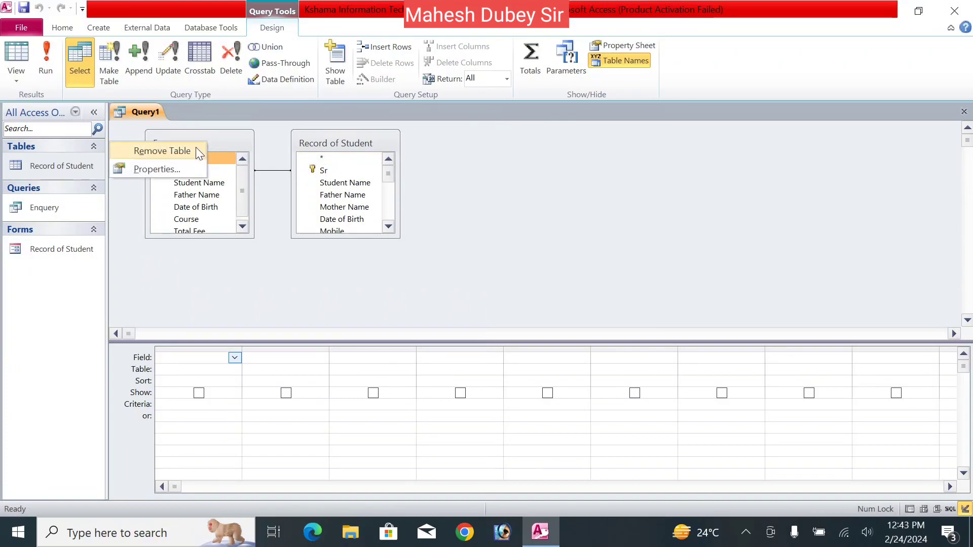
{"action": "left_click", "coordinate": [197, 153]}
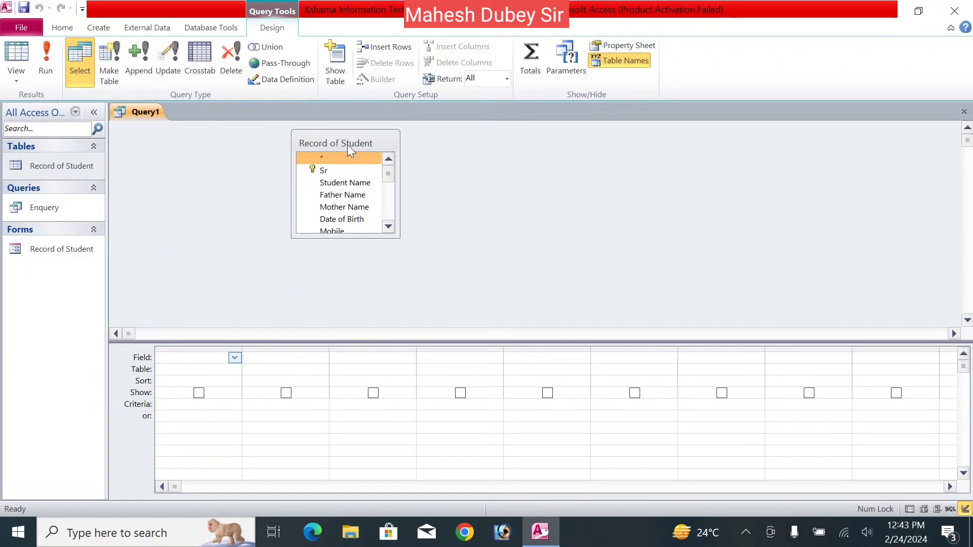
{"action": "left_click_drag", "start_coordinate": [350, 144], "coordinate": [187, 147]}
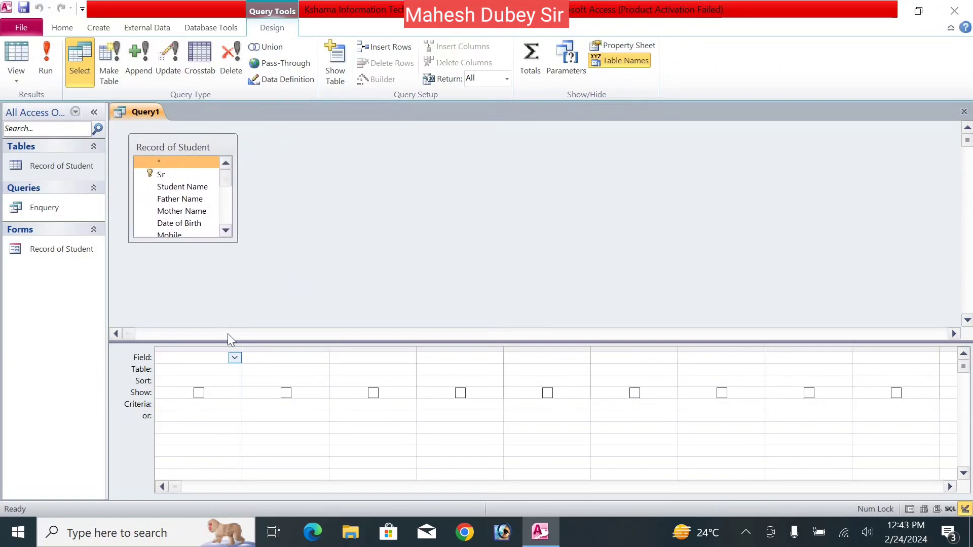
{"action": "left_click", "coordinate": [234, 358]}
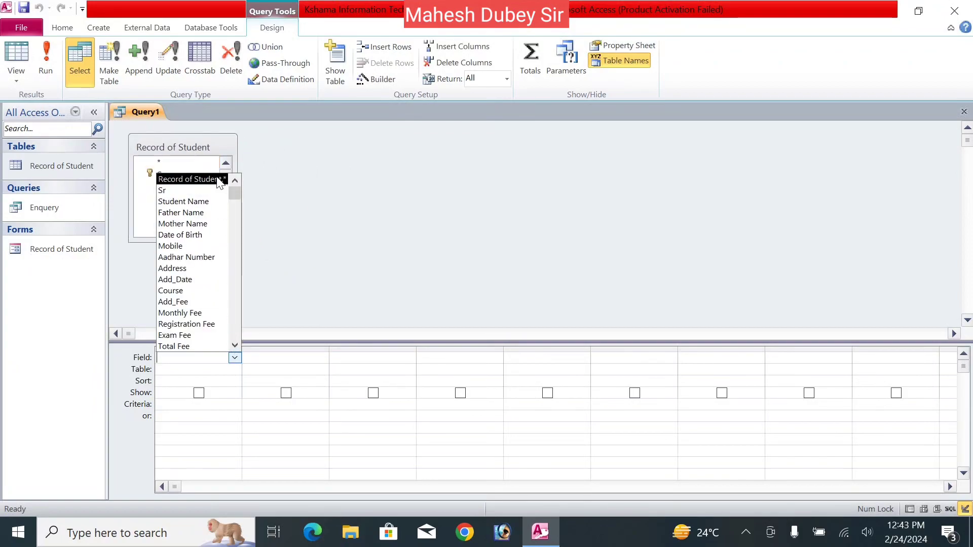
{"action": "left_click", "coordinate": [293, 186]}
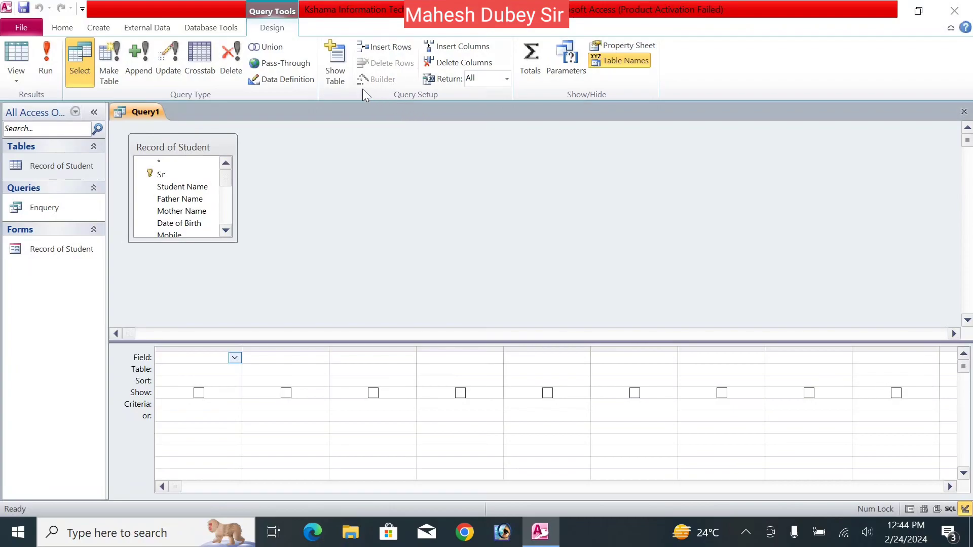
Add the Enquery query back as a second source through Show Table and close the dialog.
{"action": "left_click", "coordinate": [336, 66]}
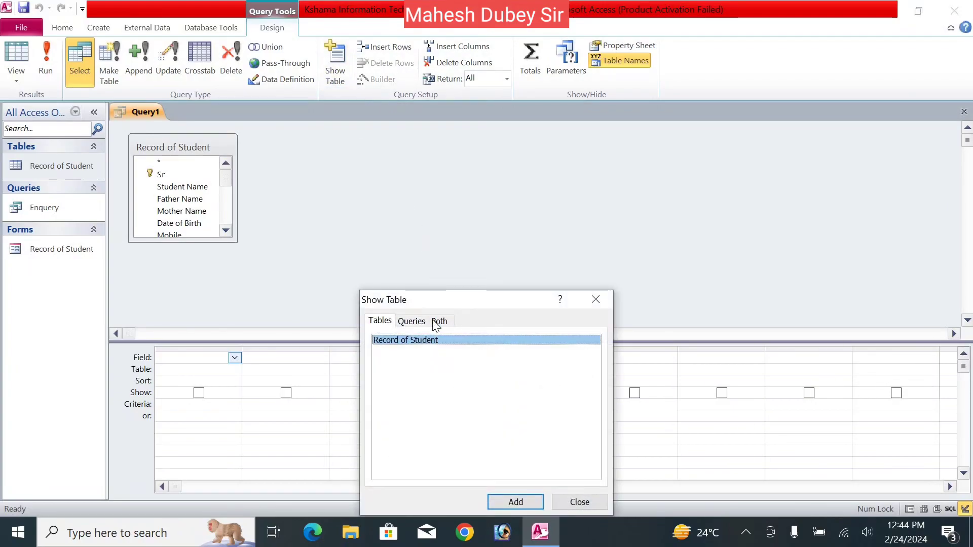
{"action": "left_click", "coordinate": [411, 320]}
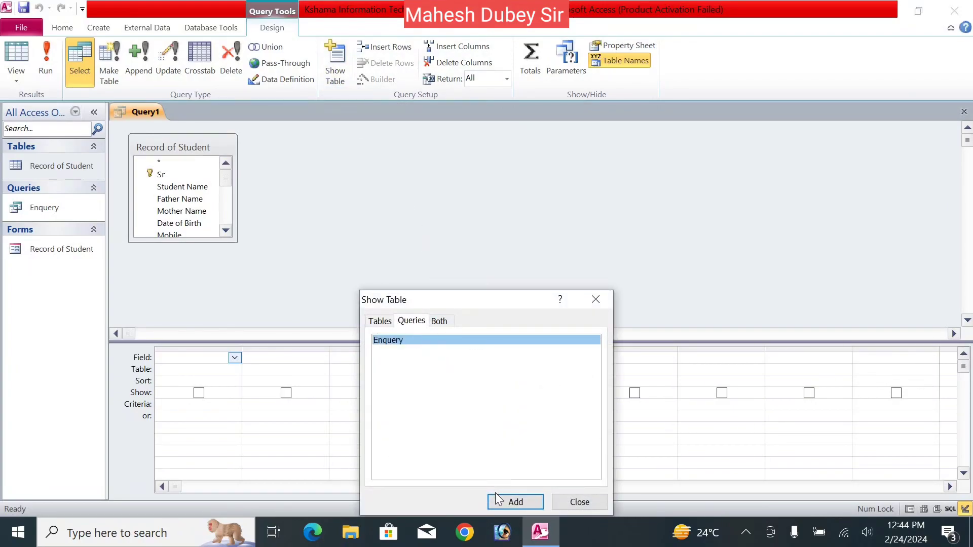
{"action": "left_click", "coordinate": [524, 507]}
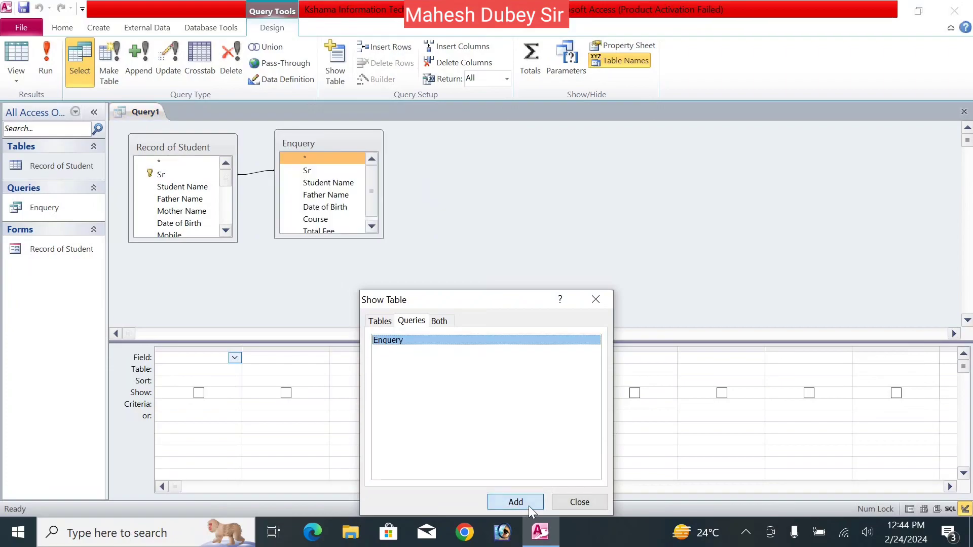
{"action": "left_click", "coordinate": [570, 499]}
Look through the combined field list for the first grid column and remove the Enquery source from the query again.
{"action": "left_click", "coordinate": [235, 358]}
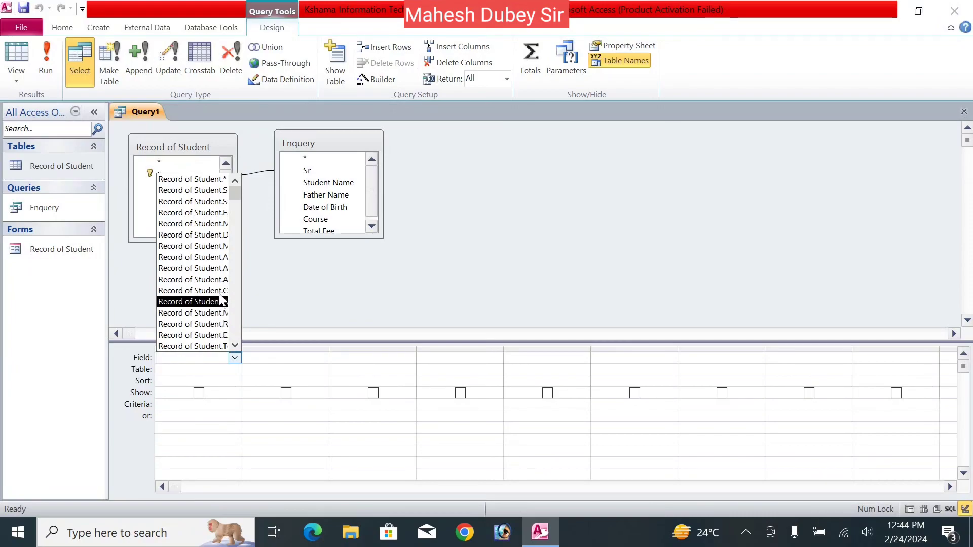
{"action": "left_click", "coordinate": [234, 345]}
{"action": "left_click", "coordinate": [234, 345]}
{"action": "left_click", "coordinate": [235, 346]}
{"action": "left_click", "coordinate": [235, 346]}
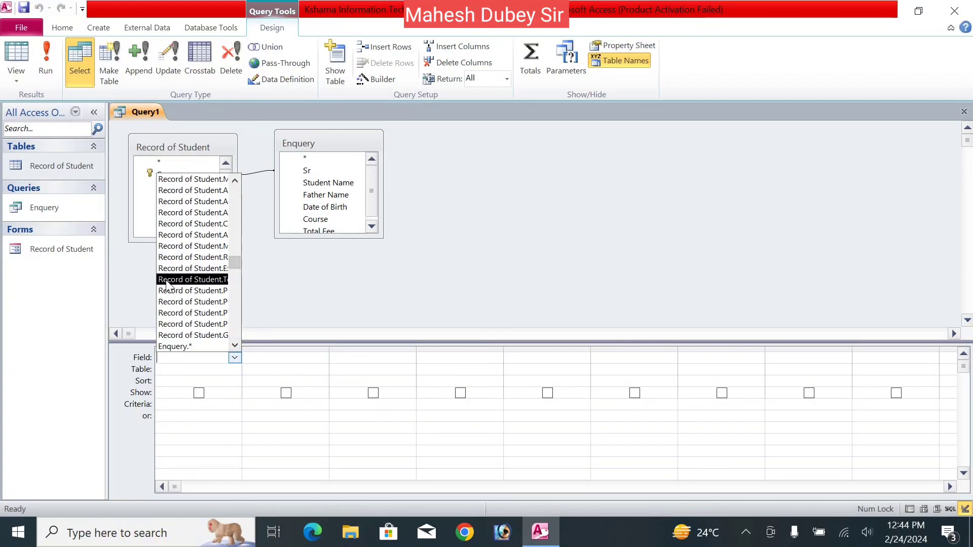
{"action": "left_click", "coordinate": [322, 300]}
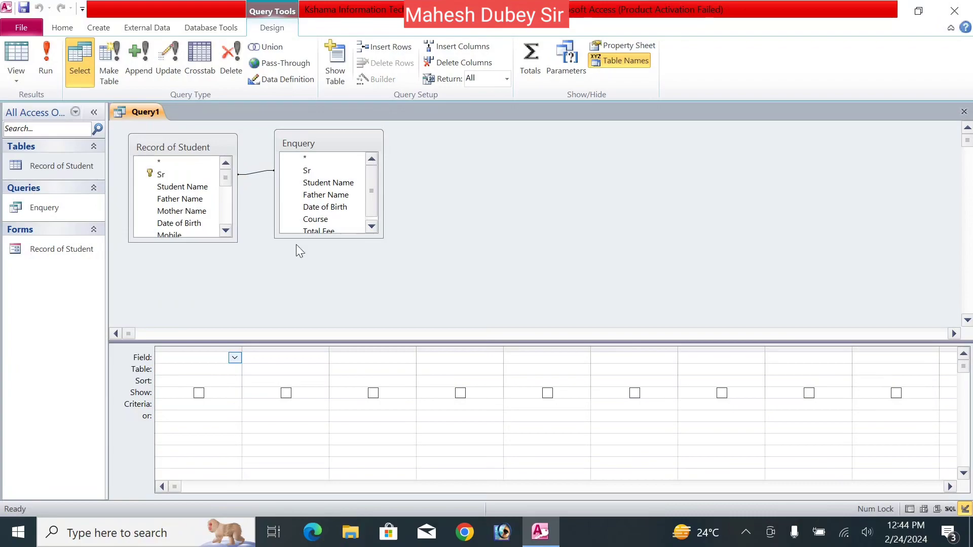
{"action": "right_click", "coordinate": [339, 140]}
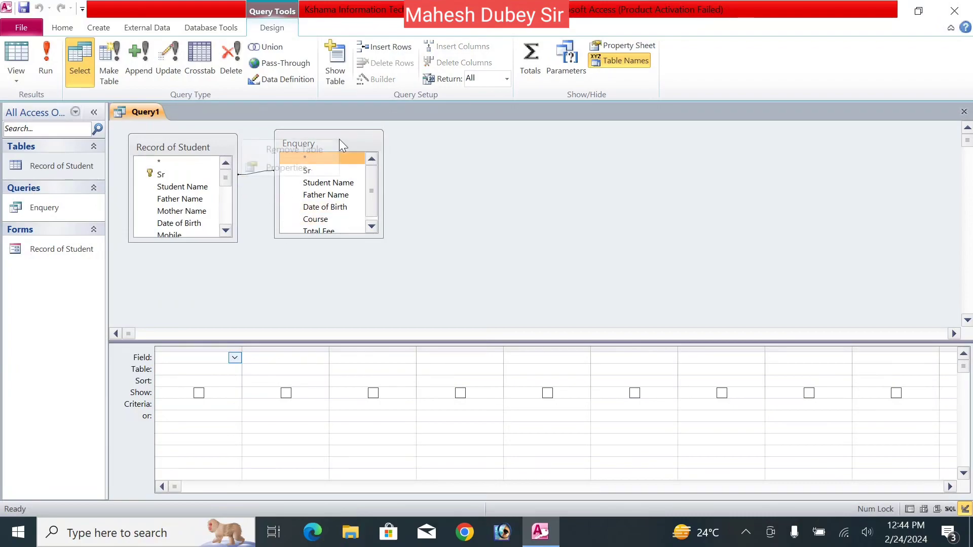
{"action": "left_click", "coordinate": [312, 157]}
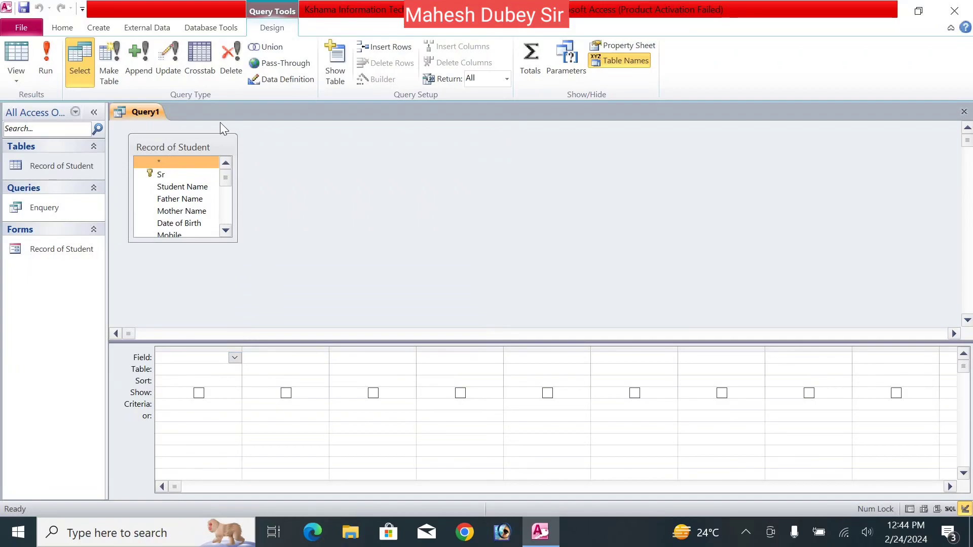
Set the first query column to the Sr field and the second to Student Name.
{"action": "left_click", "coordinate": [235, 358]}
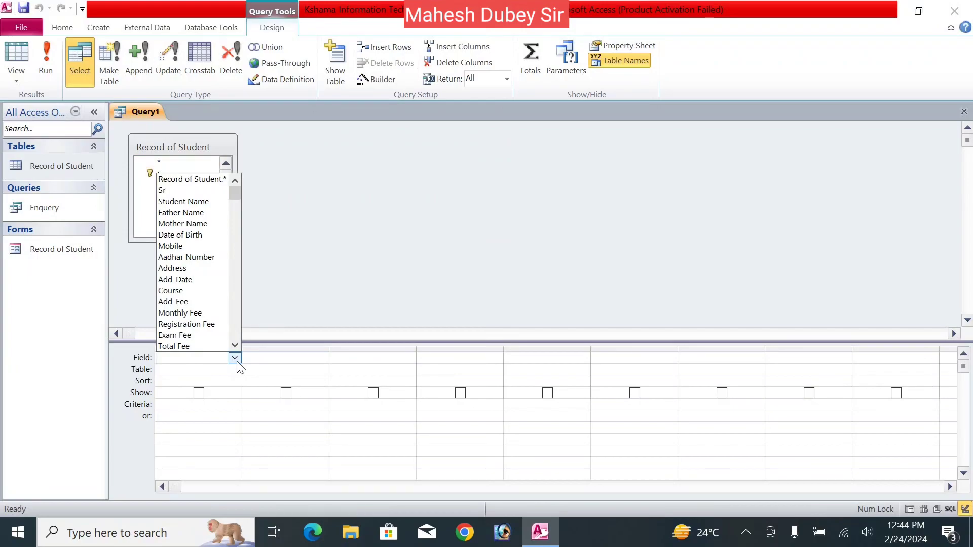
{"action": "left_click", "coordinate": [166, 192]}
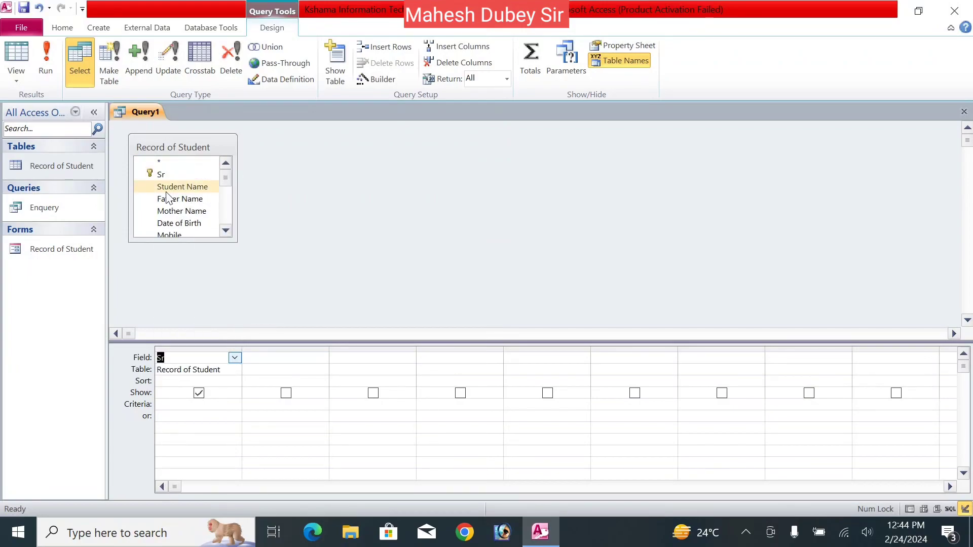
{"action": "left_click", "coordinate": [291, 362]}
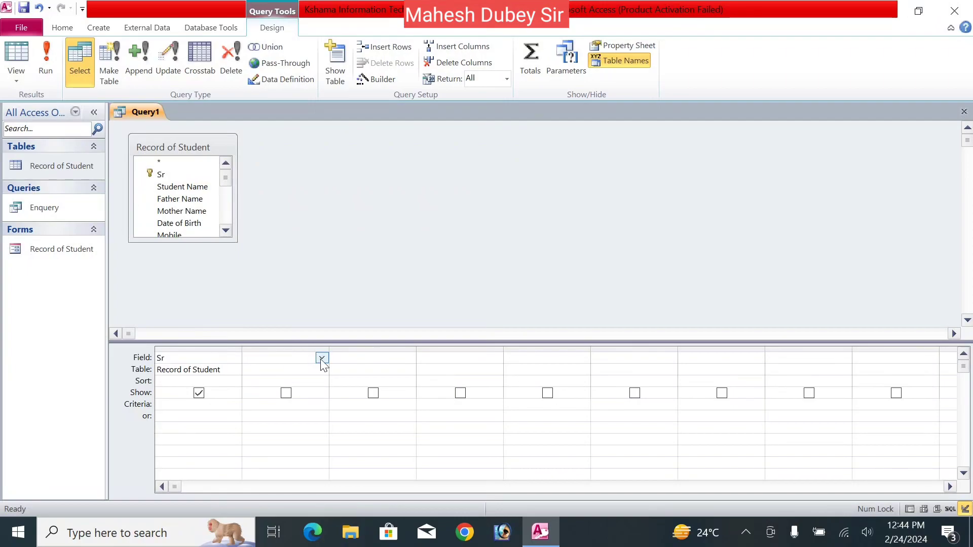
{"action": "left_click", "coordinate": [322, 357]}
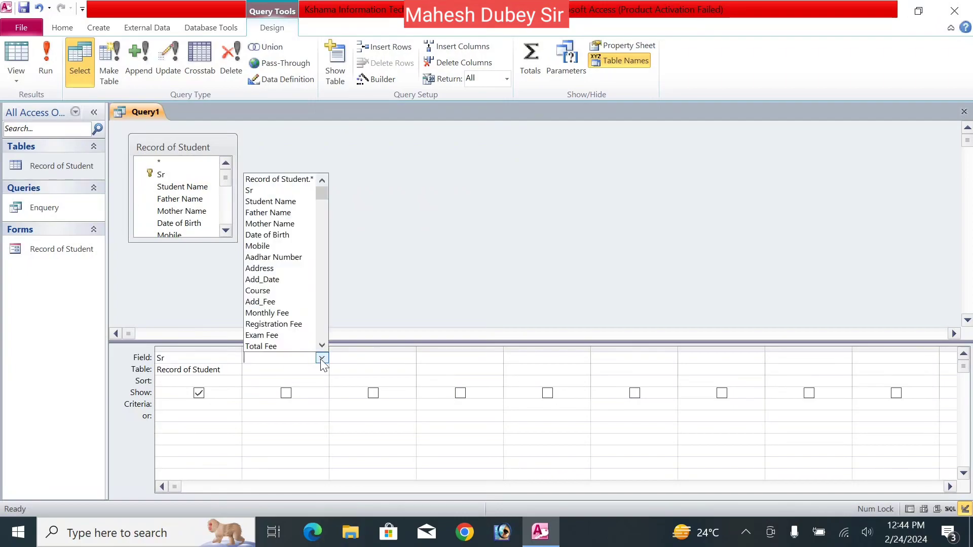
{"action": "left_click", "coordinate": [302, 201]}
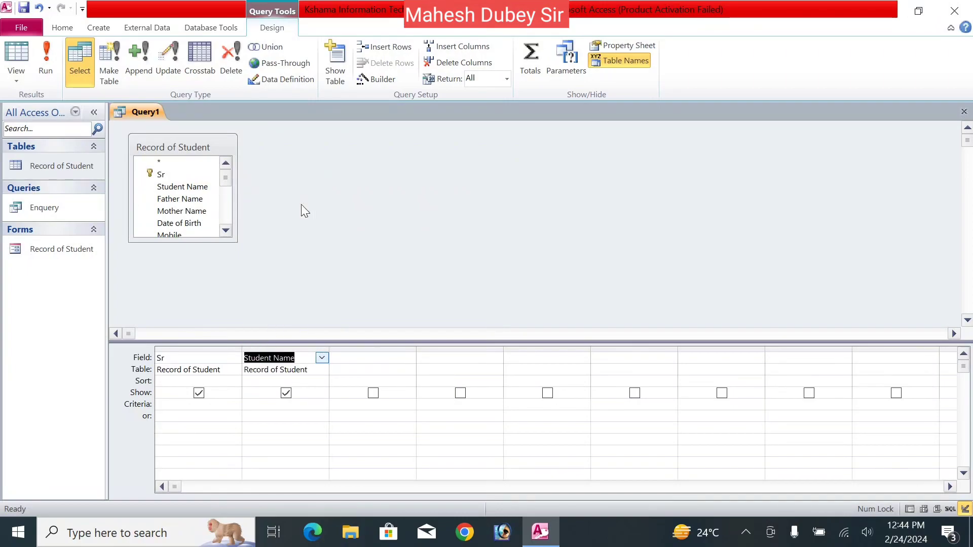
Set the third query column to the Mobile field and the fourth to Course.
{"action": "left_click", "coordinate": [409, 357]}
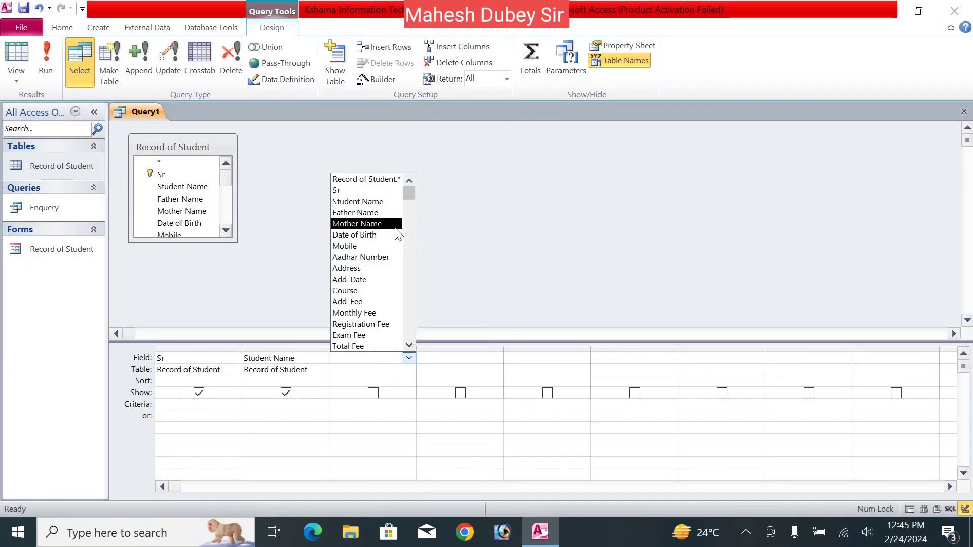
{"action": "left_click", "coordinate": [365, 247]}
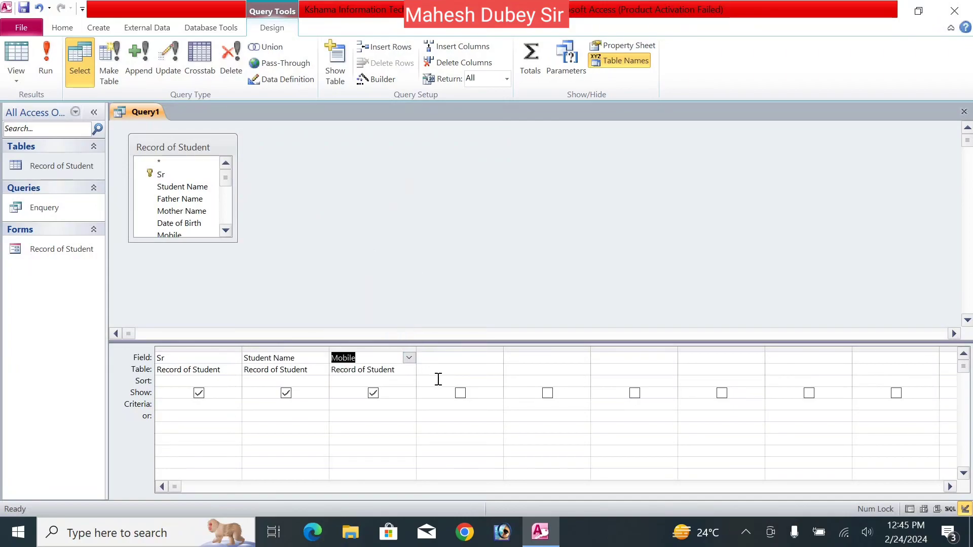
{"action": "left_click", "coordinate": [477, 356]}
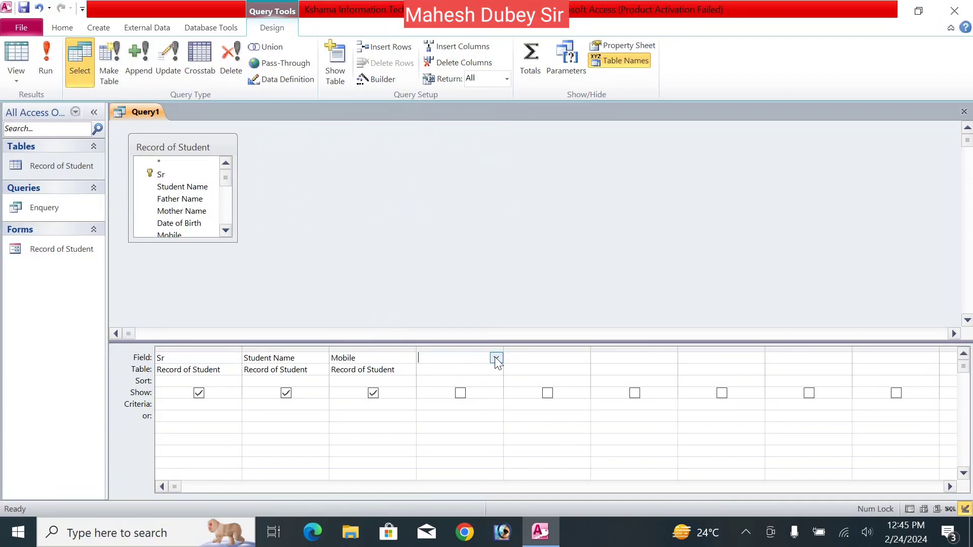
{"action": "left_click", "coordinate": [495, 357]}
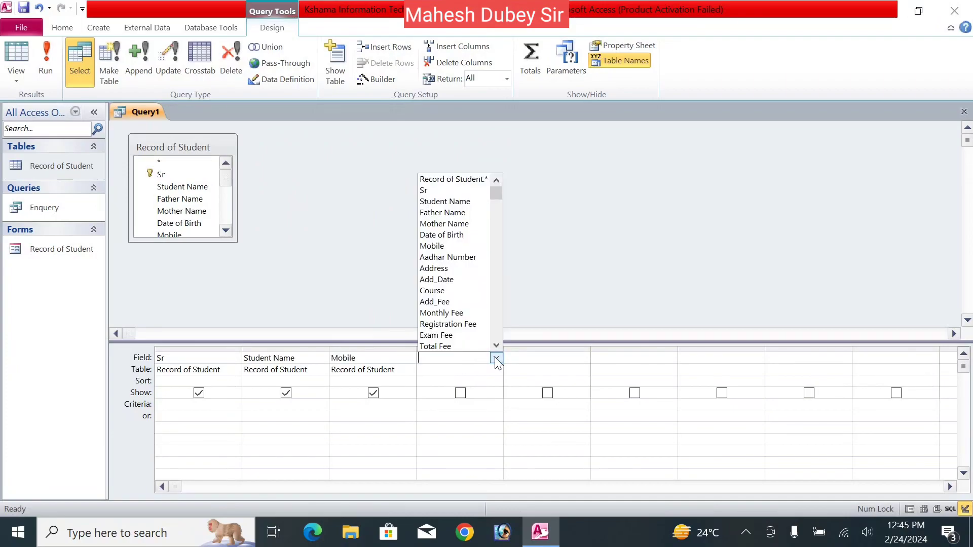
{"action": "left_click", "coordinate": [480, 290]}
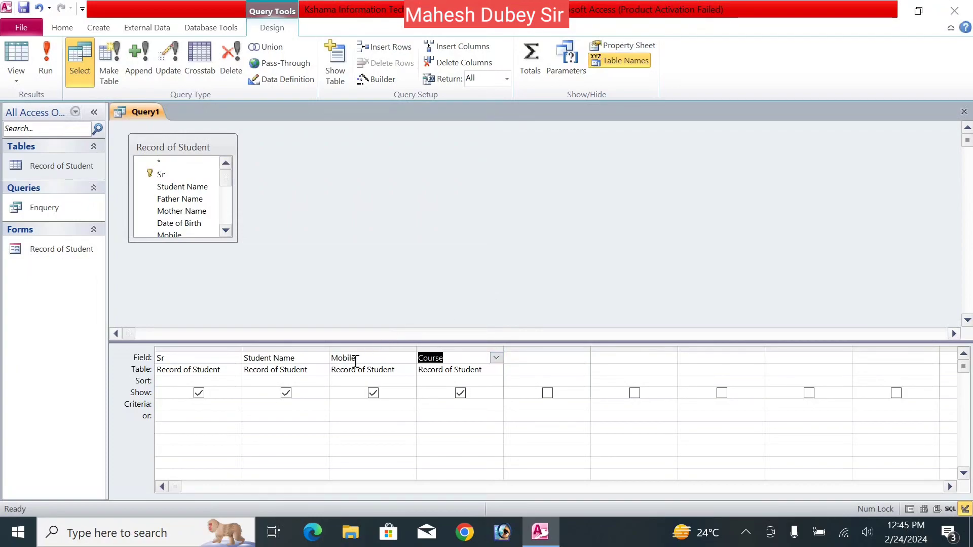
Try the Descending sort order on the Student Name column and settle on Ascending.
{"action": "left_click", "coordinate": [309, 382]}
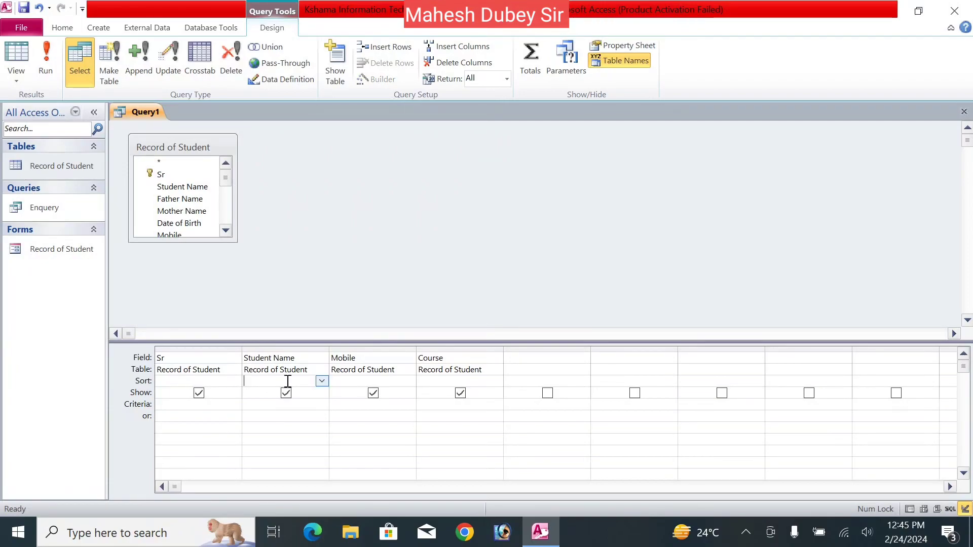
{"action": "left_click", "coordinate": [322, 381]}
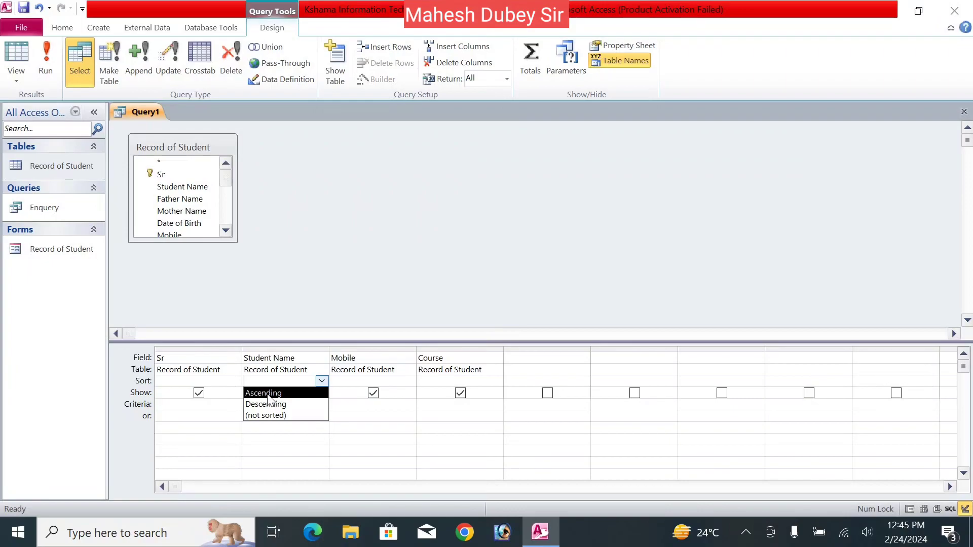
{"action": "left_click", "coordinate": [267, 395]}
{"action": "left_click", "coordinate": [321, 381]}
{"action": "left_click", "coordinate": [287, 404]}
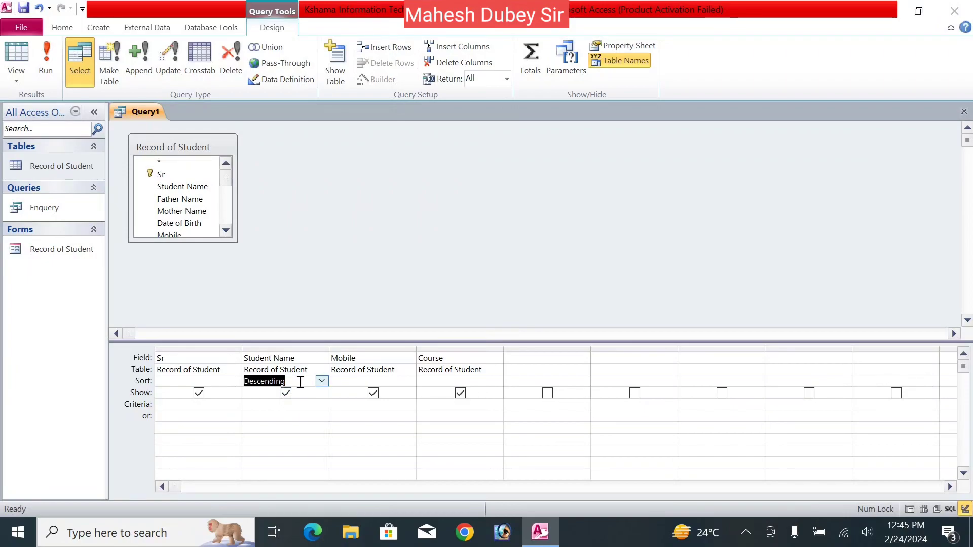
{"action": "left_click", "coordinate": [321, 381]}
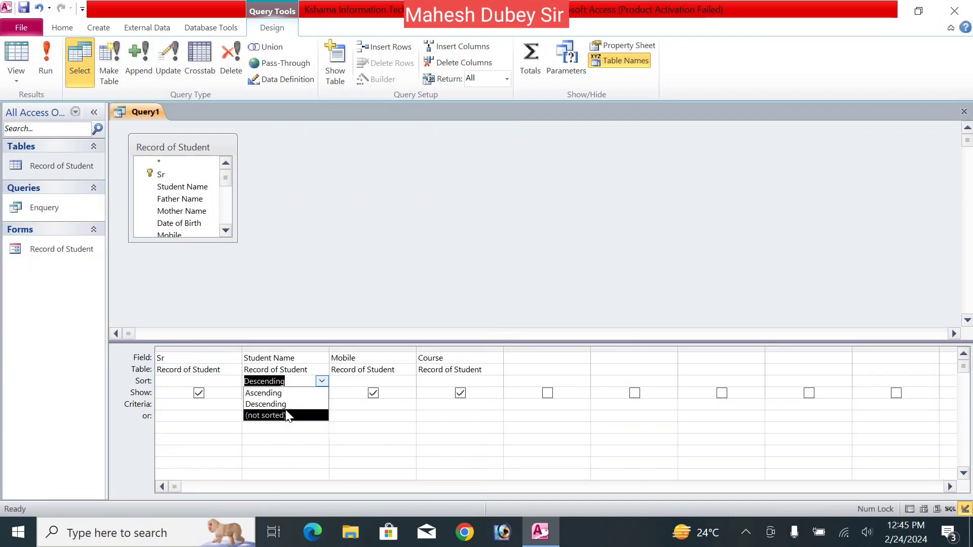
{"action": "left_click", "coordinate": [285, 396]}
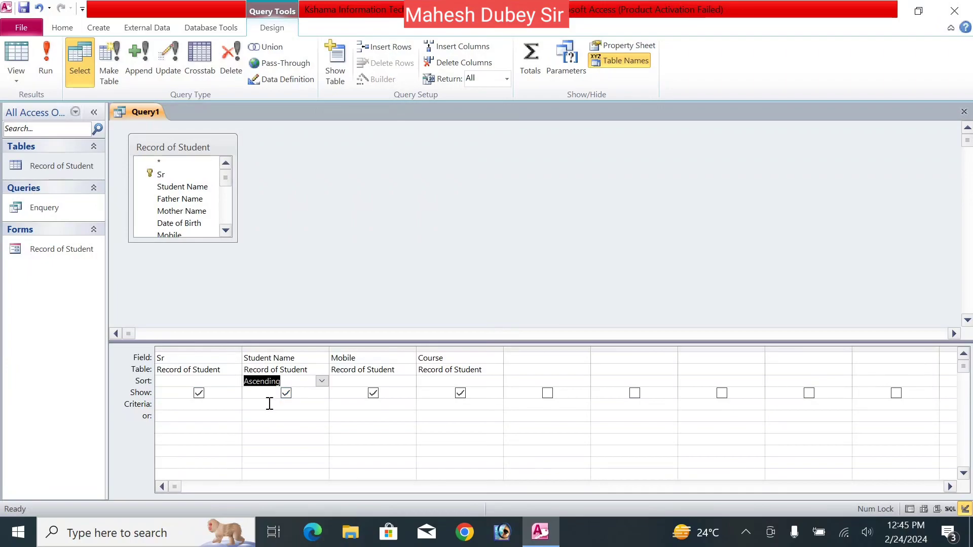
Enter A* as the criterion for the Student Name column to filter names starting with A.
{"action": "left_click", "coordinate": [299, 360]}
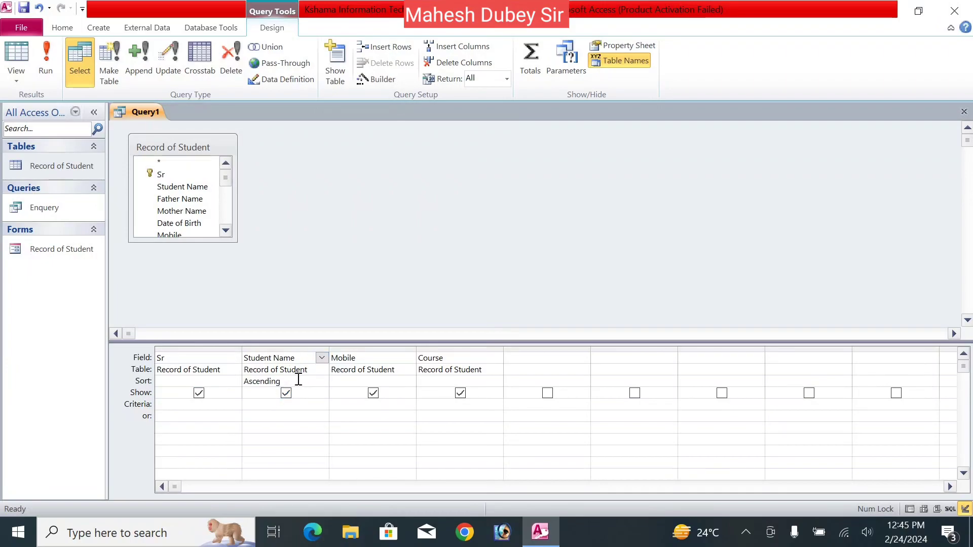
{"action": "left_click", "coordinate": [288, 406]}
{"action": "type", "text": "A"}
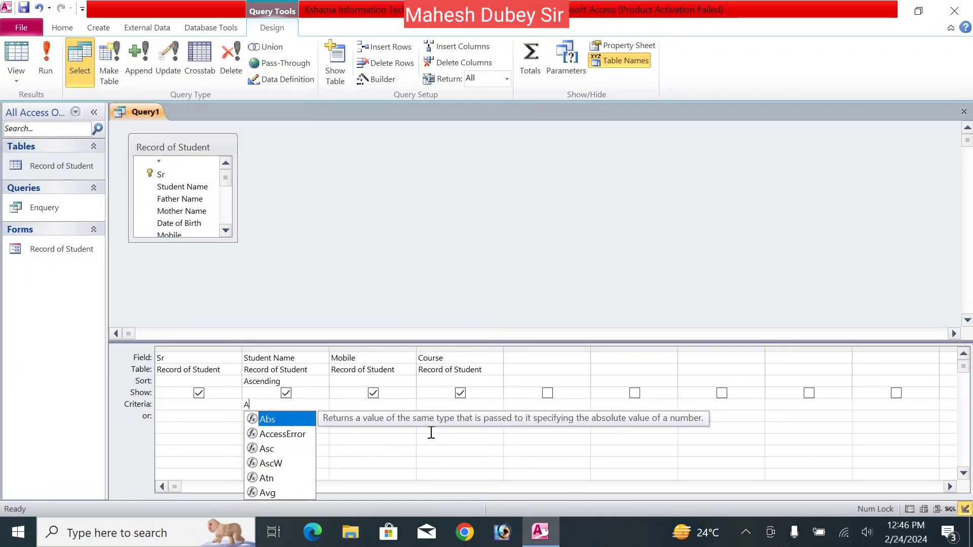
{"action": "type", "text": "*"}
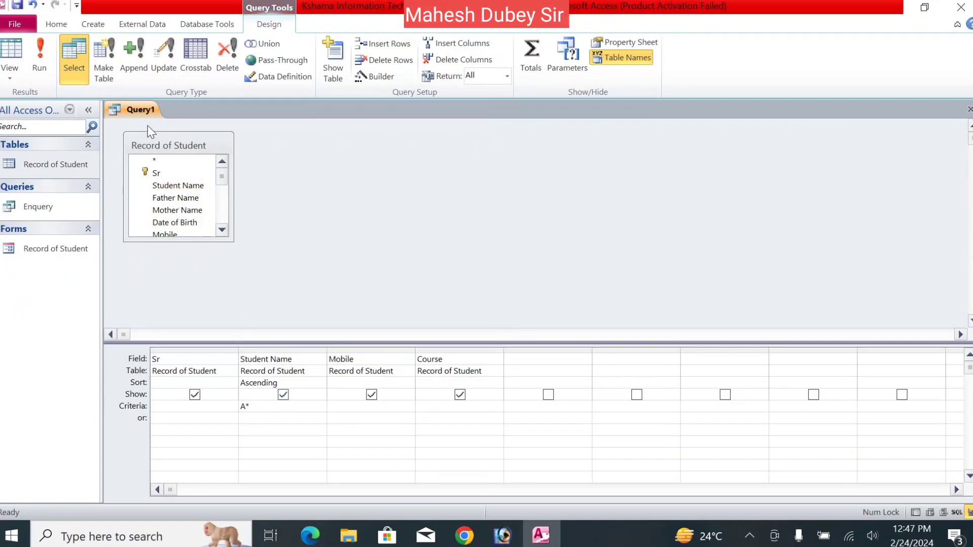
Run the query to list the records that match the Student Name criterion.
{"action": "right_click", "coordinate": [136, 115]}
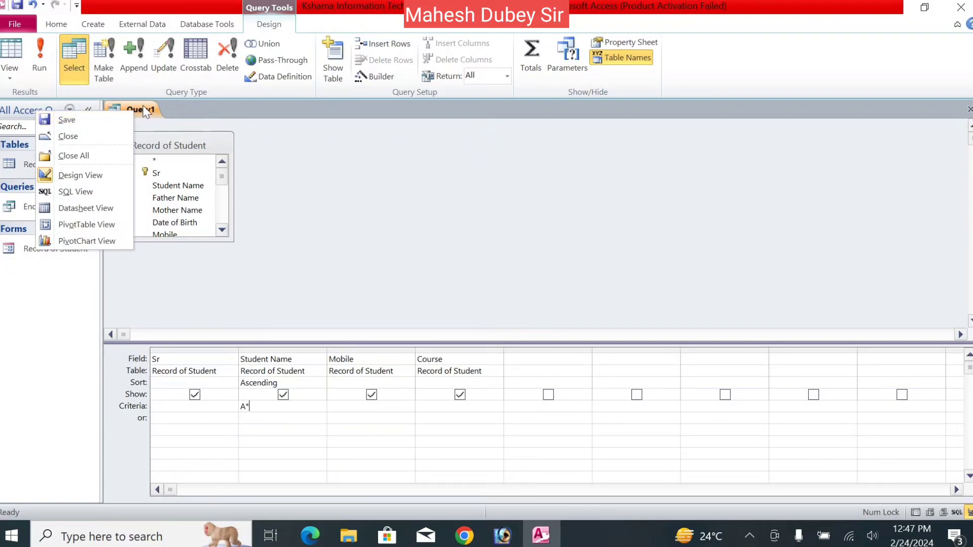
{"action": "left_click", "coordinate": [49, 70]}
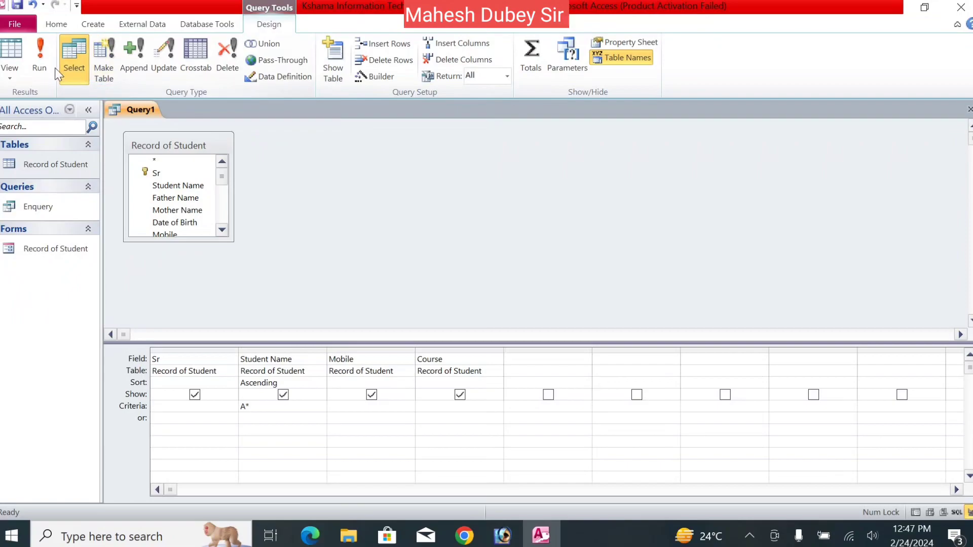
{"action": "left_click", "coordinate": [40, 57]}
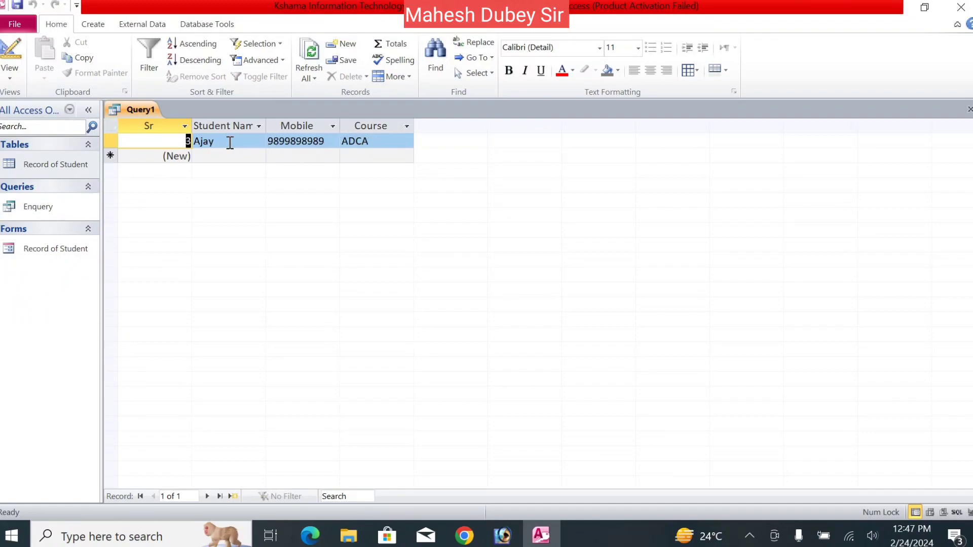
Save the query under the name A Query.
{"action": "right_click", "coordinate": [143, 116]}
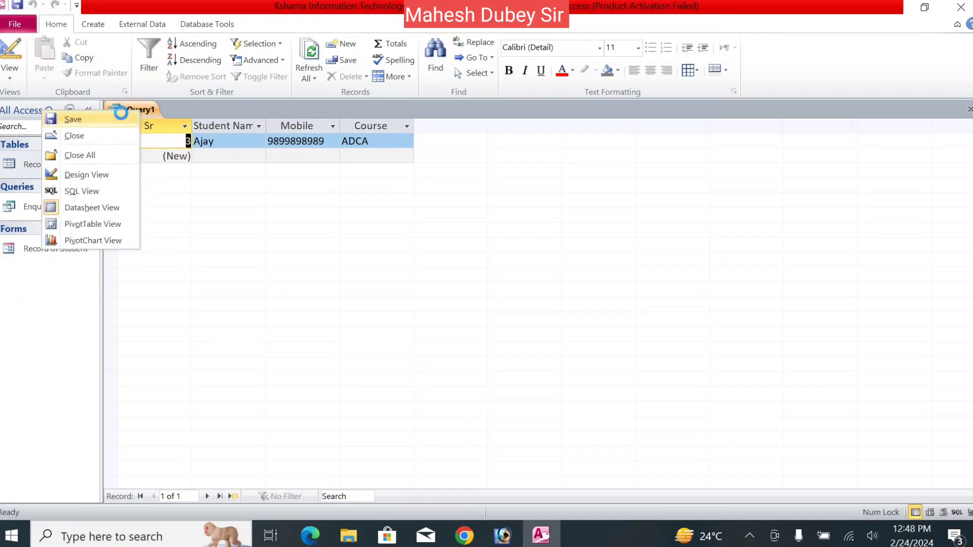
{"action": "left_click", "coordinate": [121, 115]}
{"action": "type", "text": "R"}
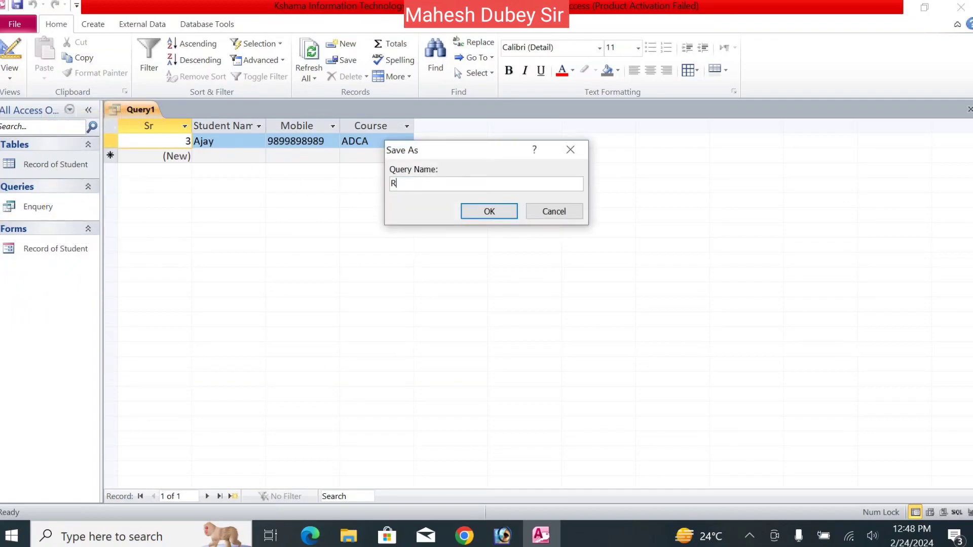
{"action": "key", "text": "BackSpace"}
{"action": "type", "text": "A Query"}
{"action": "left_click", "coordinate": [474, 208]}
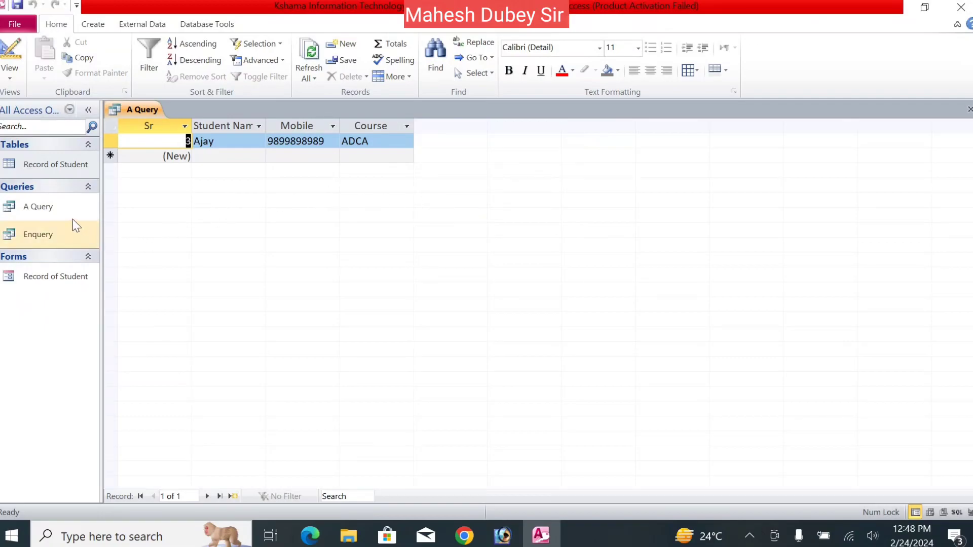
{"action": "left_click", "coordinate": [66, 219]}
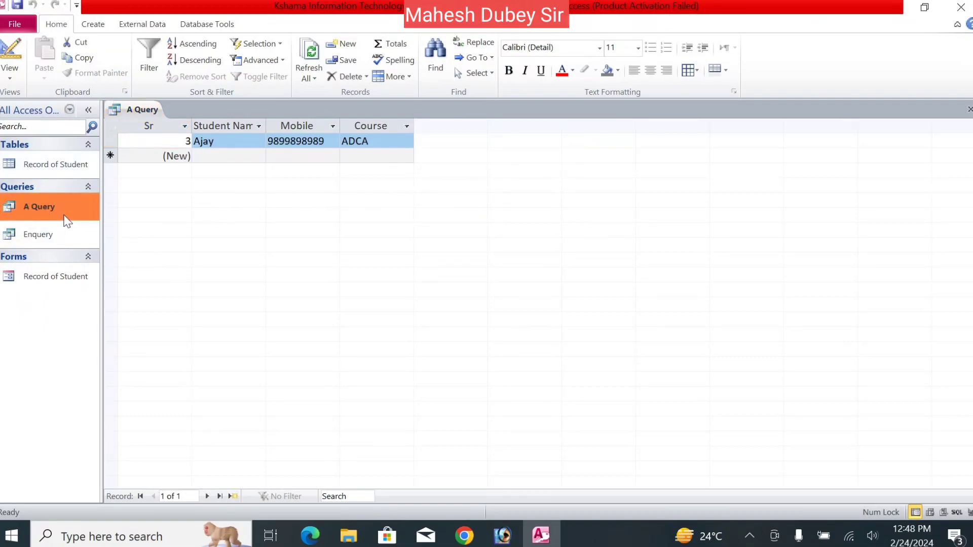
Delete the Student Name criterion in the Design View of A Query and close the query, keeping the change.
{"action": "right_click", "coordinate": [145, 107]}
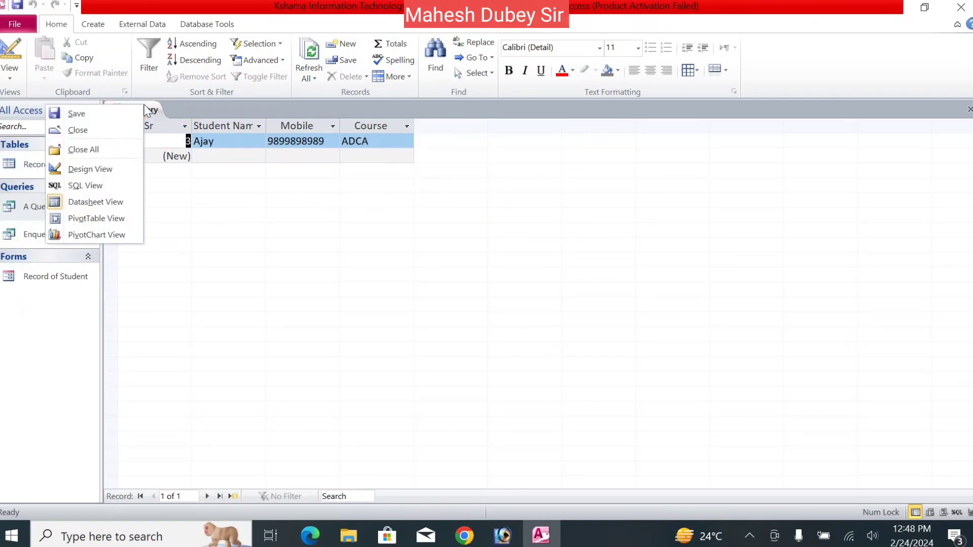
{"action": "left_click", "coordinate": [113, 166]}
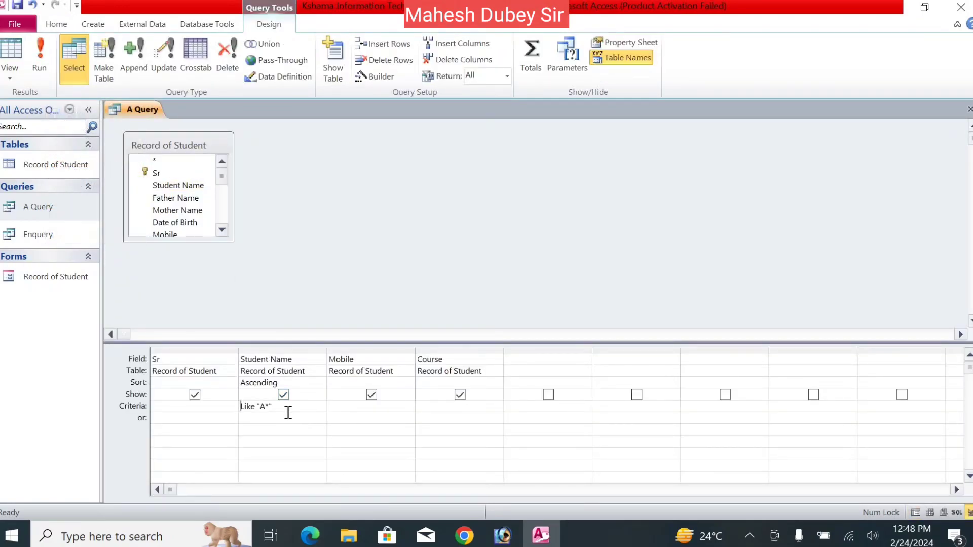
{"action": "left_click", "coordinate": [272, 408]}
{"action": "left_click_drag", "start_coordinate": [284, 409], "coordinate": [230, 405]}
{"action": "key", "text": "Delete"}
{"action": "right_click", "coordinate": [138, 113]}
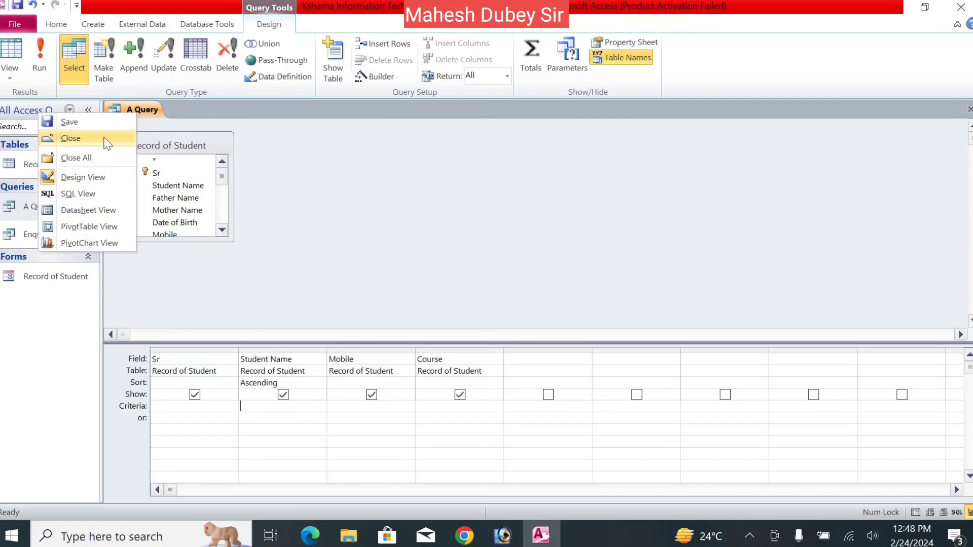
{"action": "left_click", "coordinate": [73, 142]}
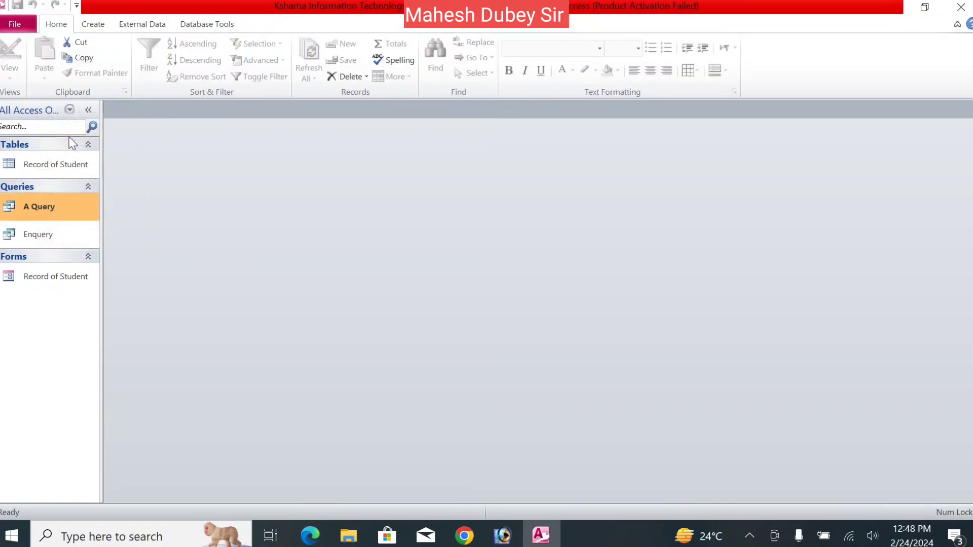
Open A Query to check which records it lists without a criterion, and close it again.
{"action": "double_click", "coordinate": [36, 215]}
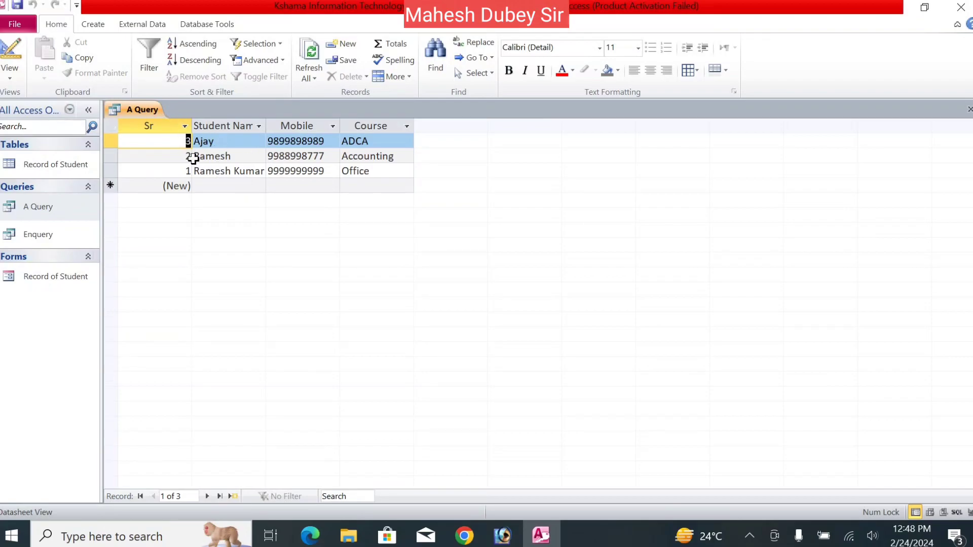
{"action": "right_click", "coordinate": [141, 113]}
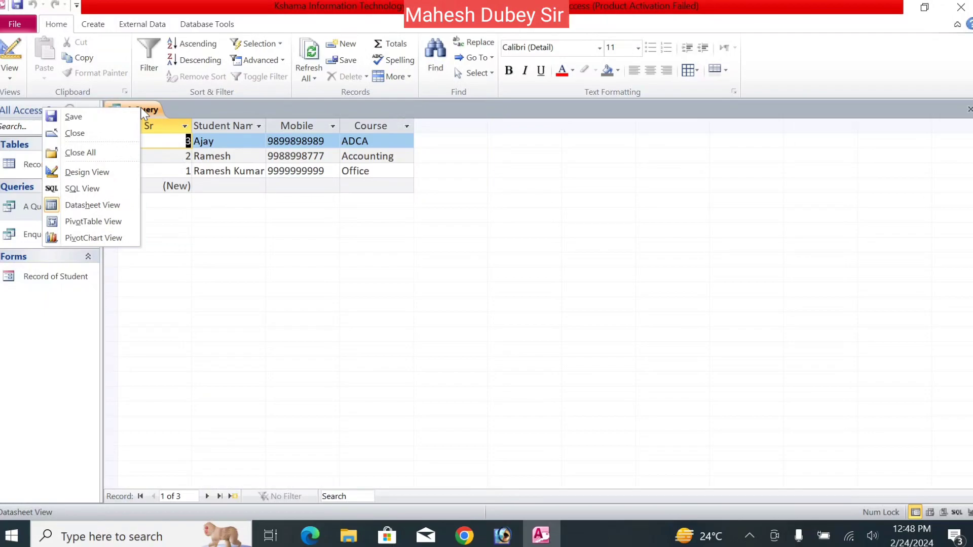
{"action": "left_click", "coordinate": [119, 133]}
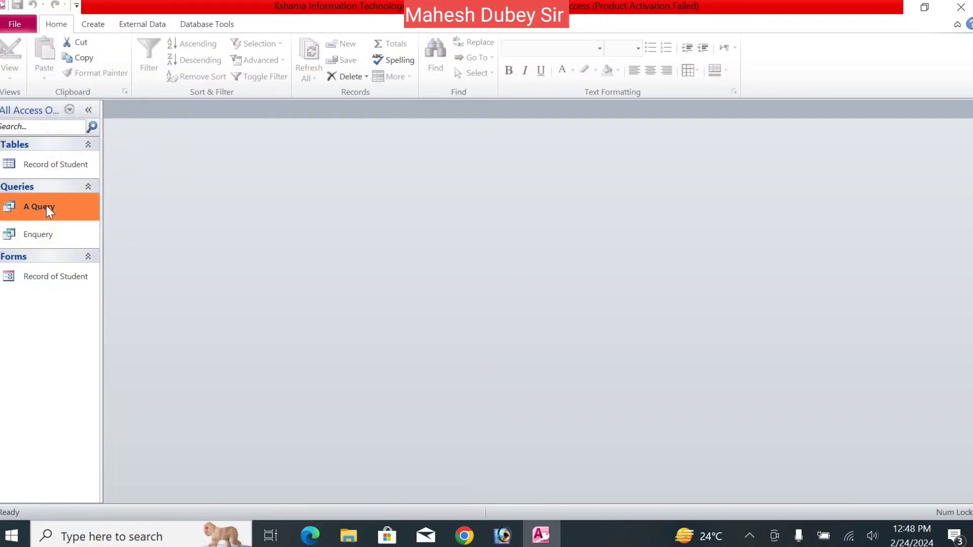
Enter Accounting* as the Course criterion in the Design View of A Query and close the query, keeping the change.
{"action": "right_click", "coordinate": [48, 205]}
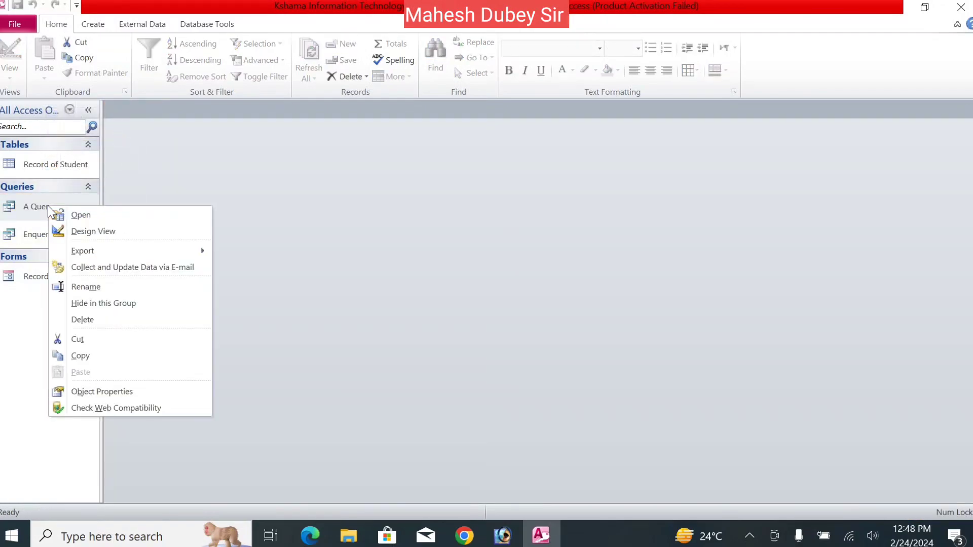
{"action": "left_click", "coordinate": [83, 231]}
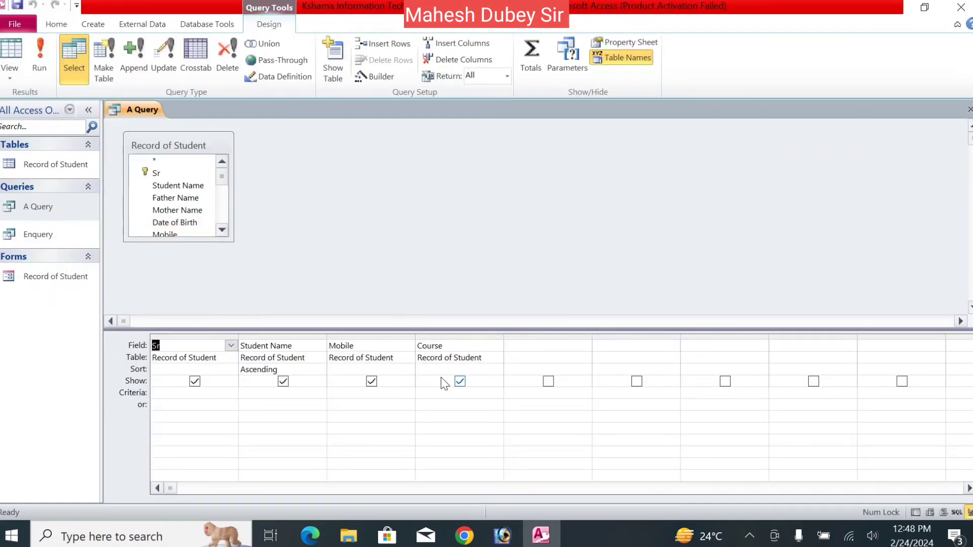
{"action": "left_click", "coordinate": [443, 397]}
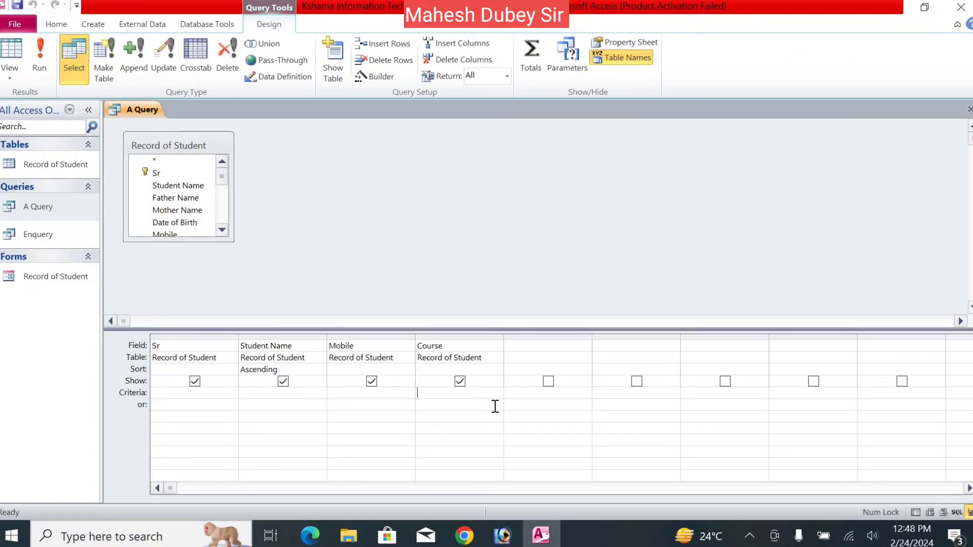
{"action": "type", "text": "Accounting*"}
{"action": "key", "text": "Return"}
{"action": "key", "text": "ctrl+w"}
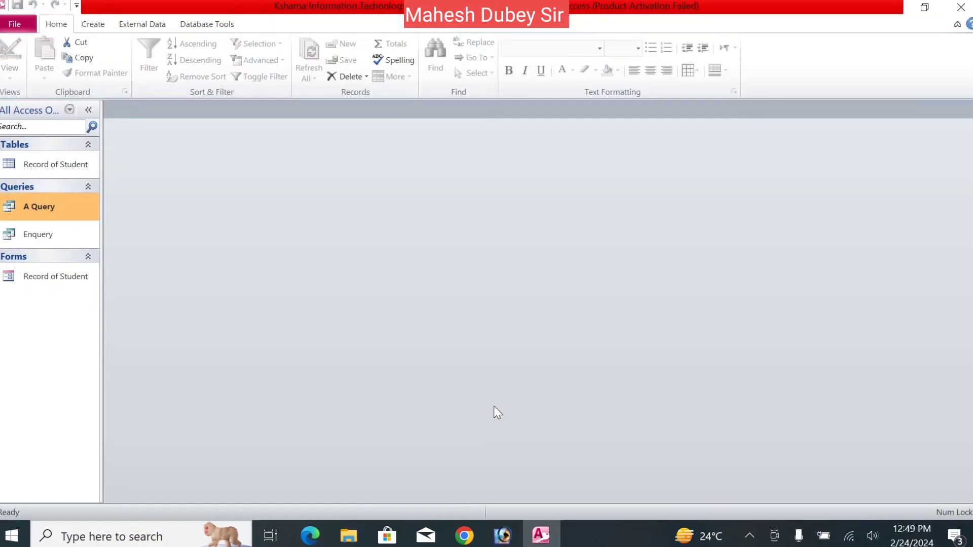
Open A Query to check the records matching the Course criterion, review its design and run it again.
{"action": "double_click", "coordinate": [26, 205]}
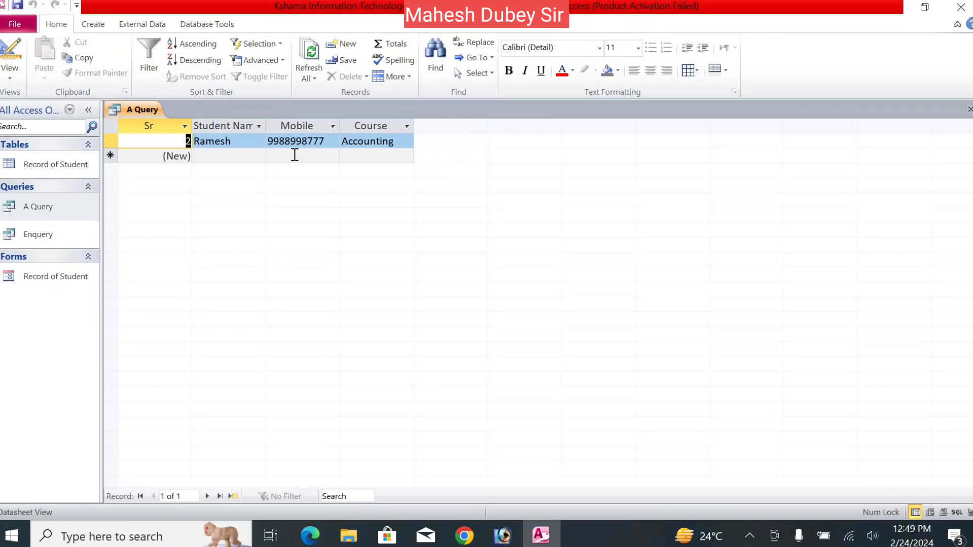
{"action": "right_click", "coordinate": [142, 110]}
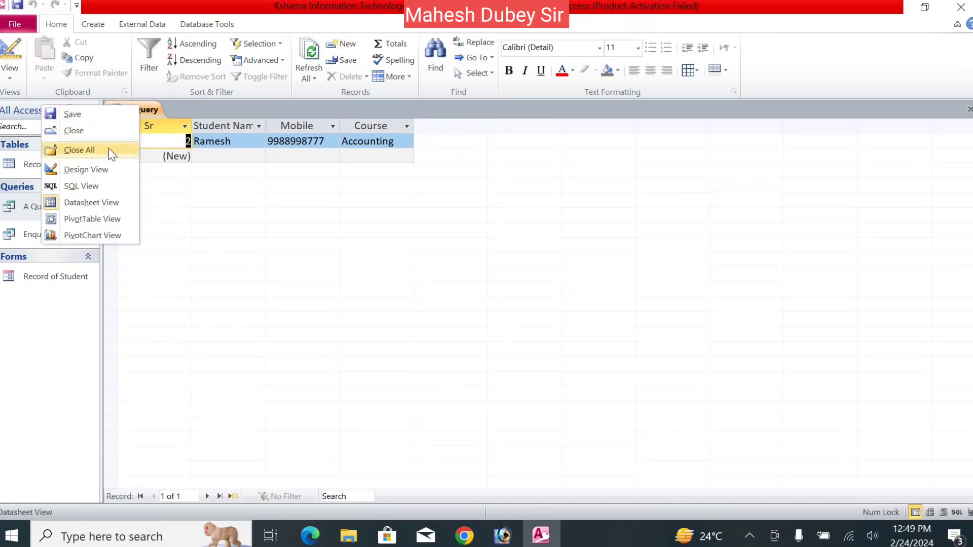
{"action": "left_click", "coordinate": [103, 169]}
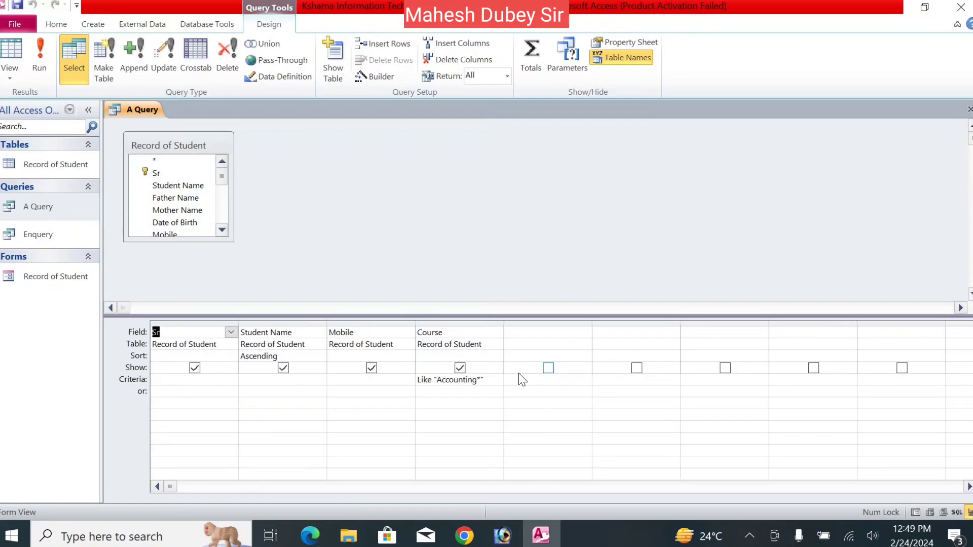
{"action": "left_click", "coordinate": [40, 56]}
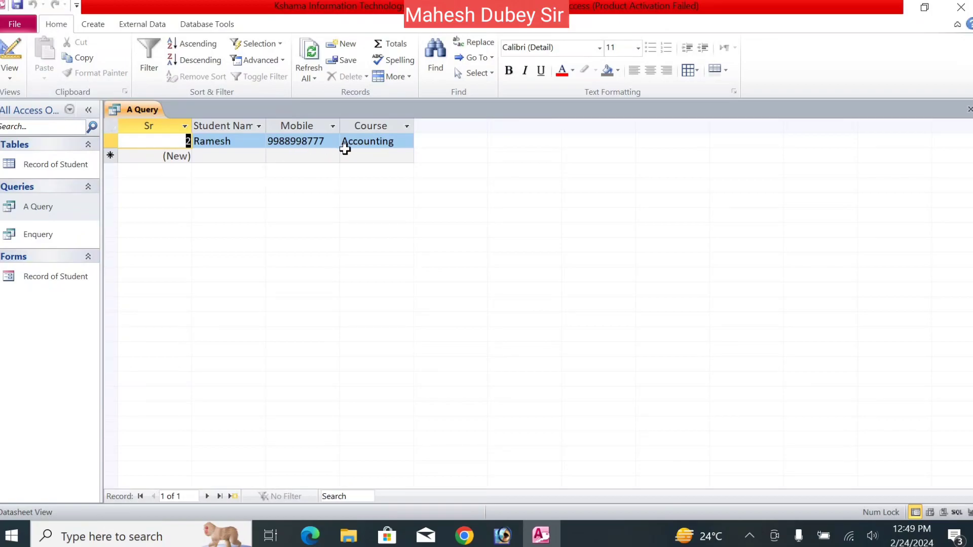
Bring up the commands for creating new database objects.
{"action": "left_click", "coordinate": [89, 27]}
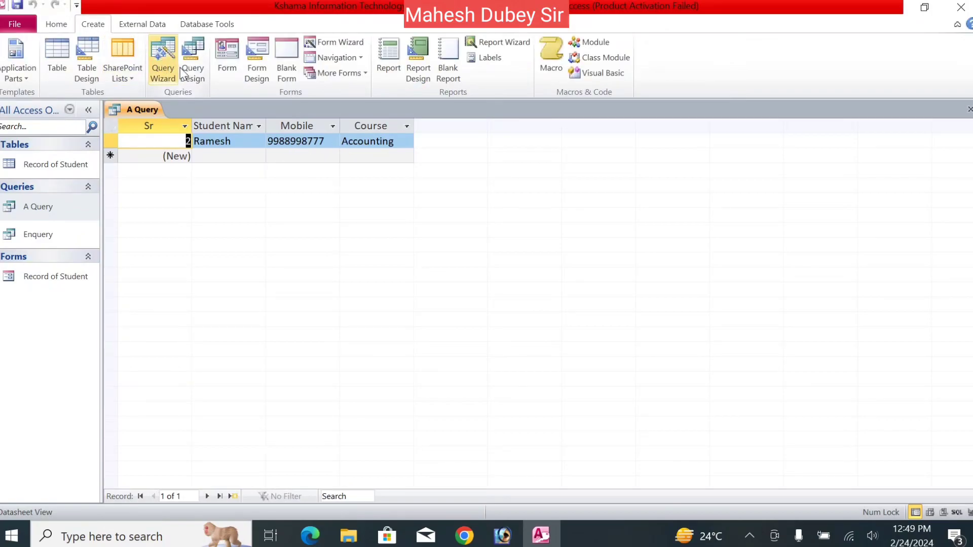